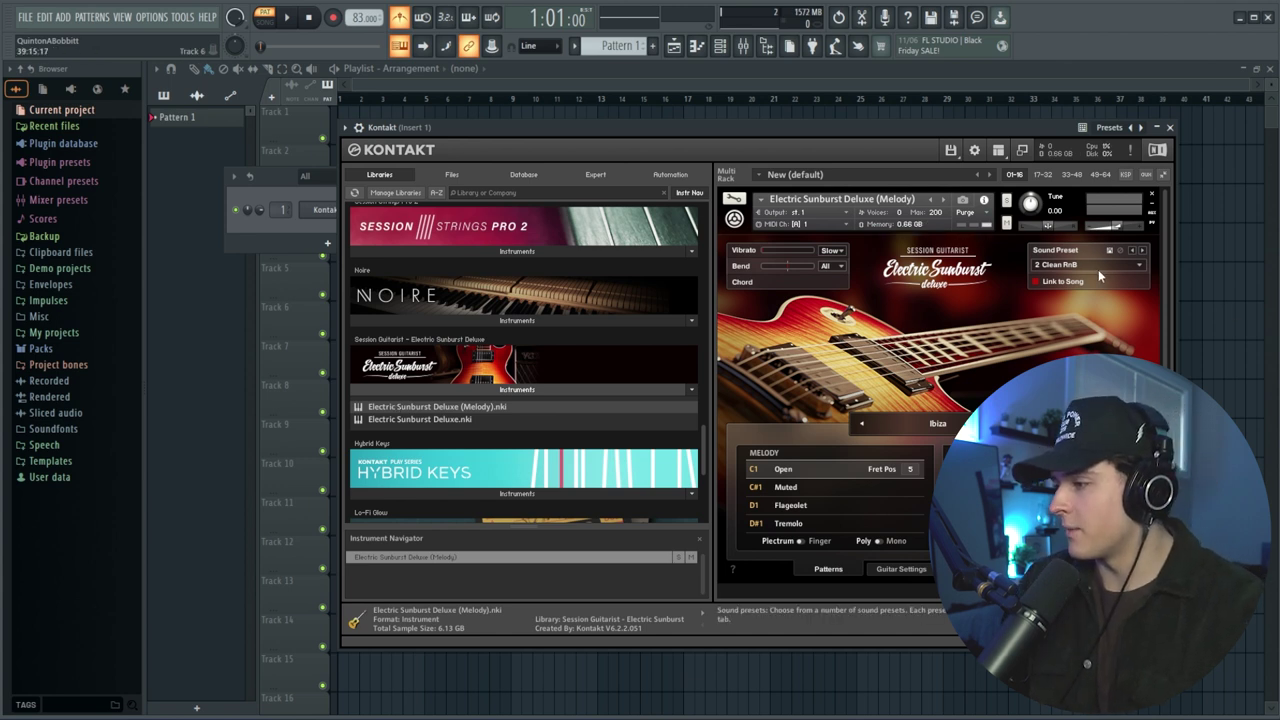
Audition 24 Hi Gain Phase Shred on the Electric Sunburst guitar, load the 26 Hi Gain Rock Hard sound preset, and close the plugin window
{"action": "left_click", "coordinate": [1125, 264]}
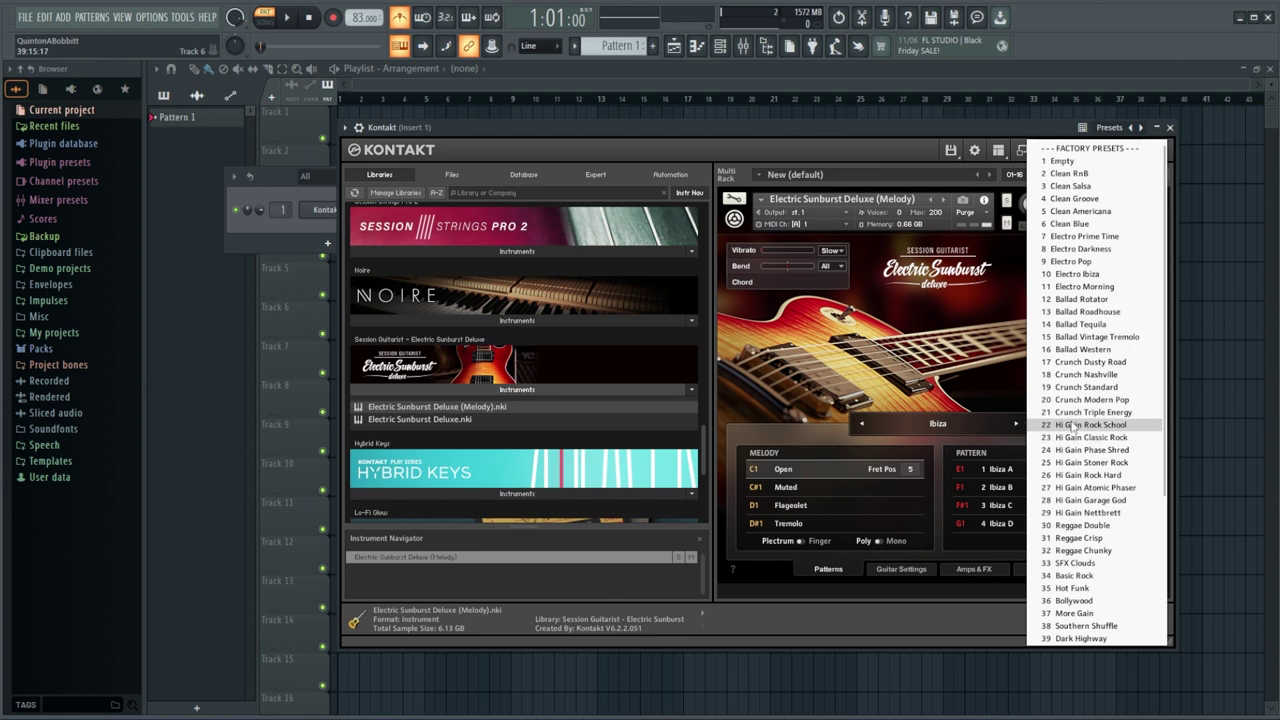
{"action": "left_click", "coordinate": [1120, 450]}
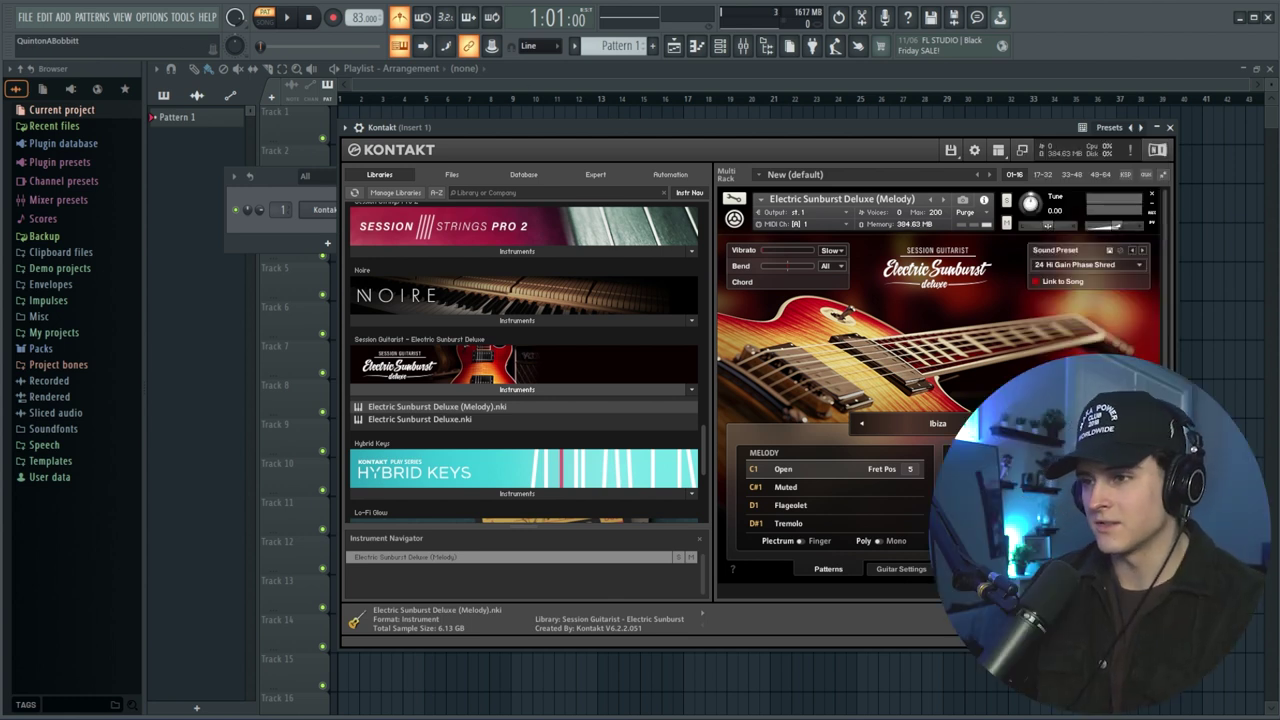
{"action": "left_click_drag", "start_coordinate": [477, 133], "coordinate": [507, 133]}
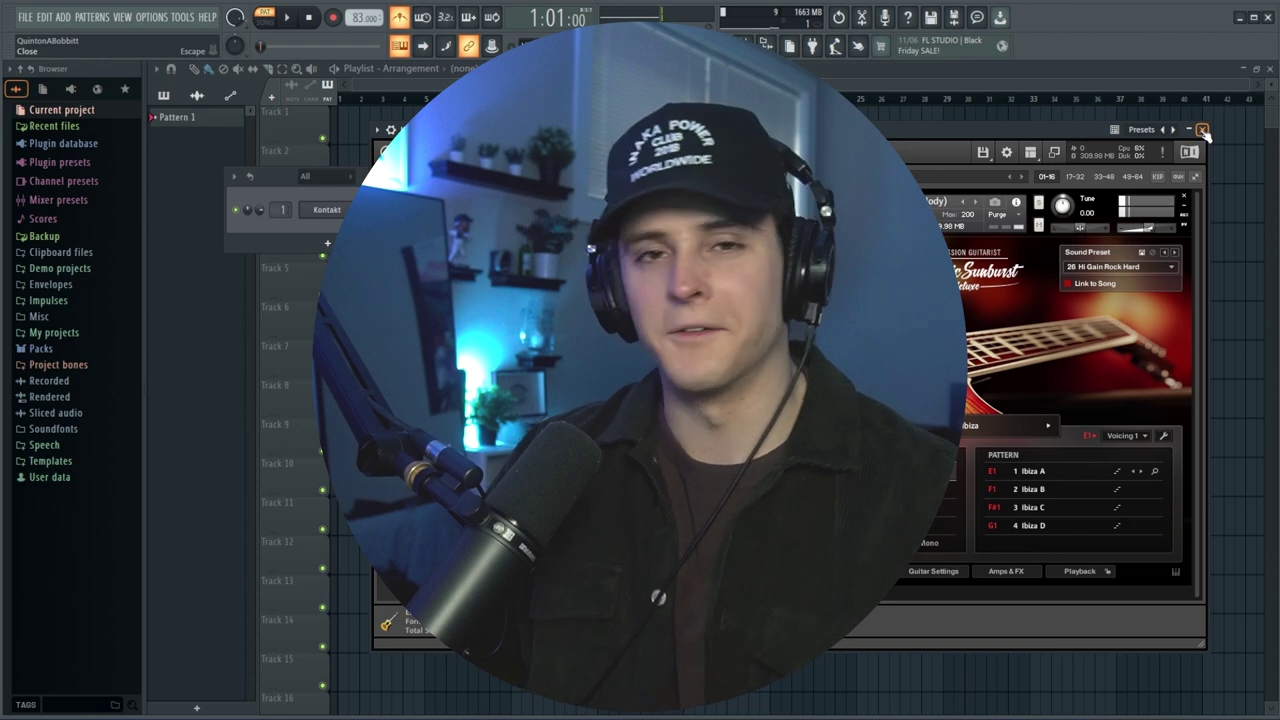
{"action": "left_click", "coordinate": [1203, 133]}
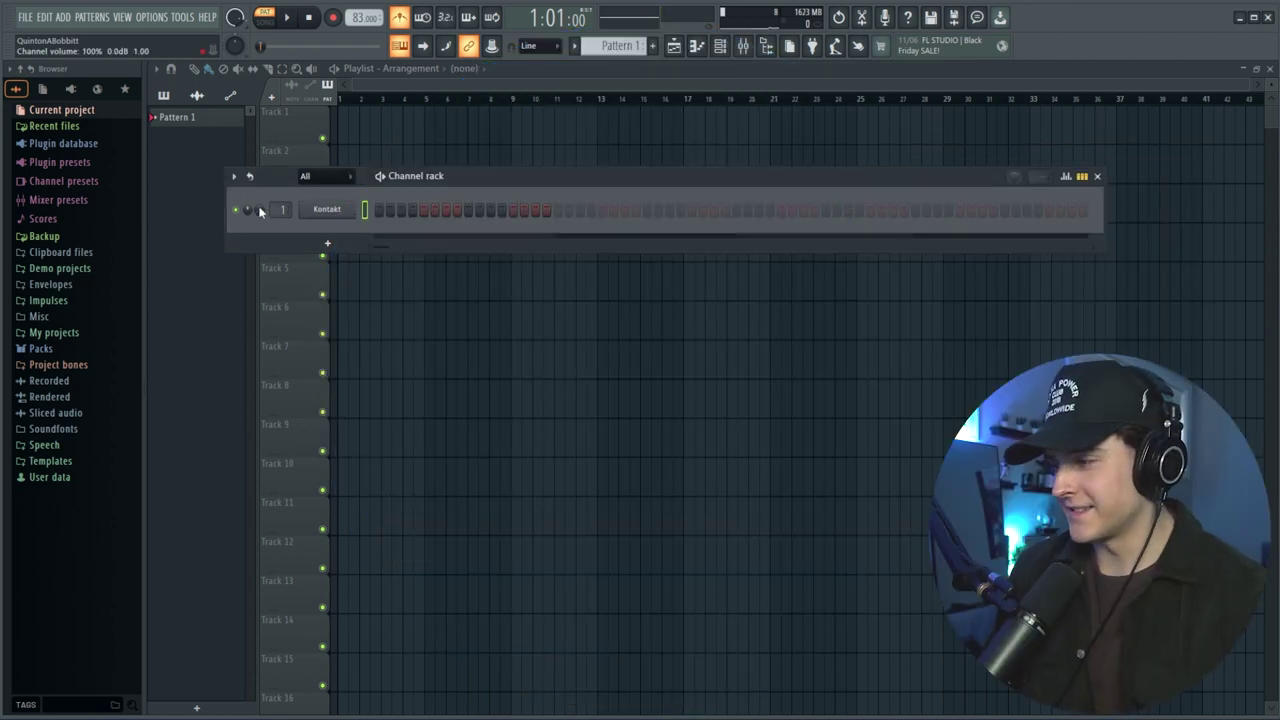
Open the Kontakt channel's piano roll and look through its view options
{"action": "right_click", "coordinate": [336, 207]}
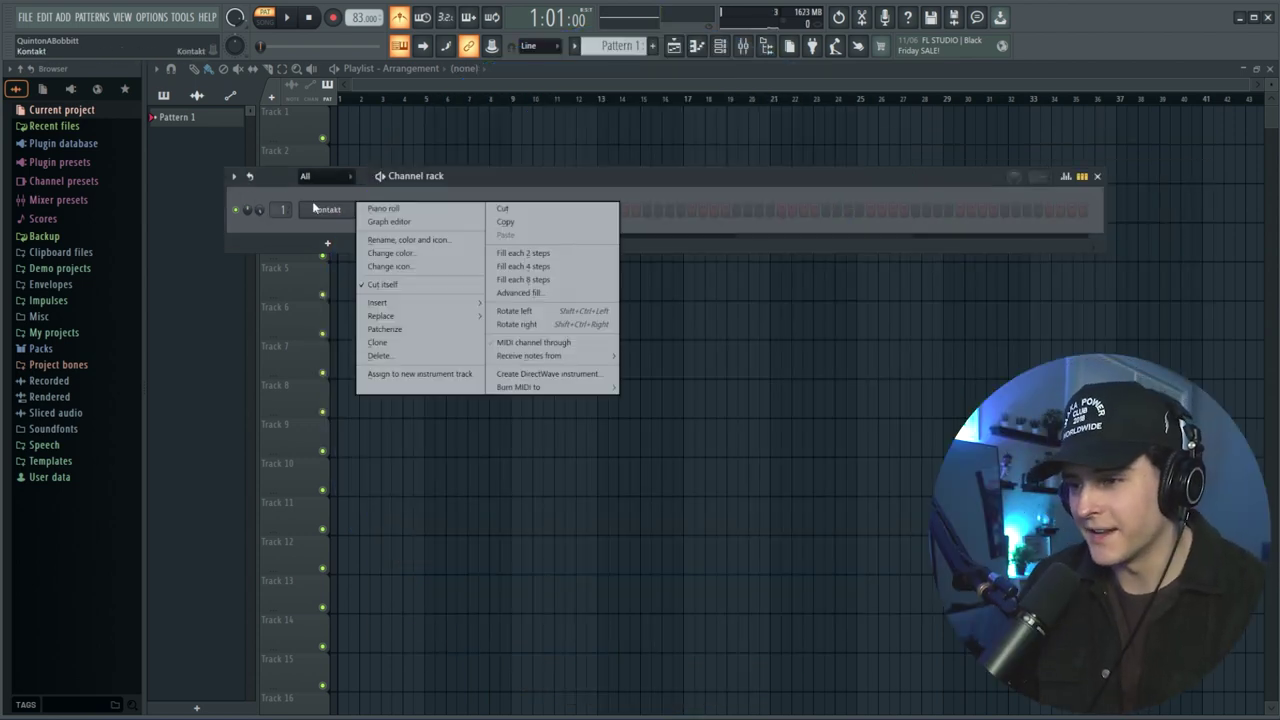
{"action": "left_click", "coordinate": [352, 207]}
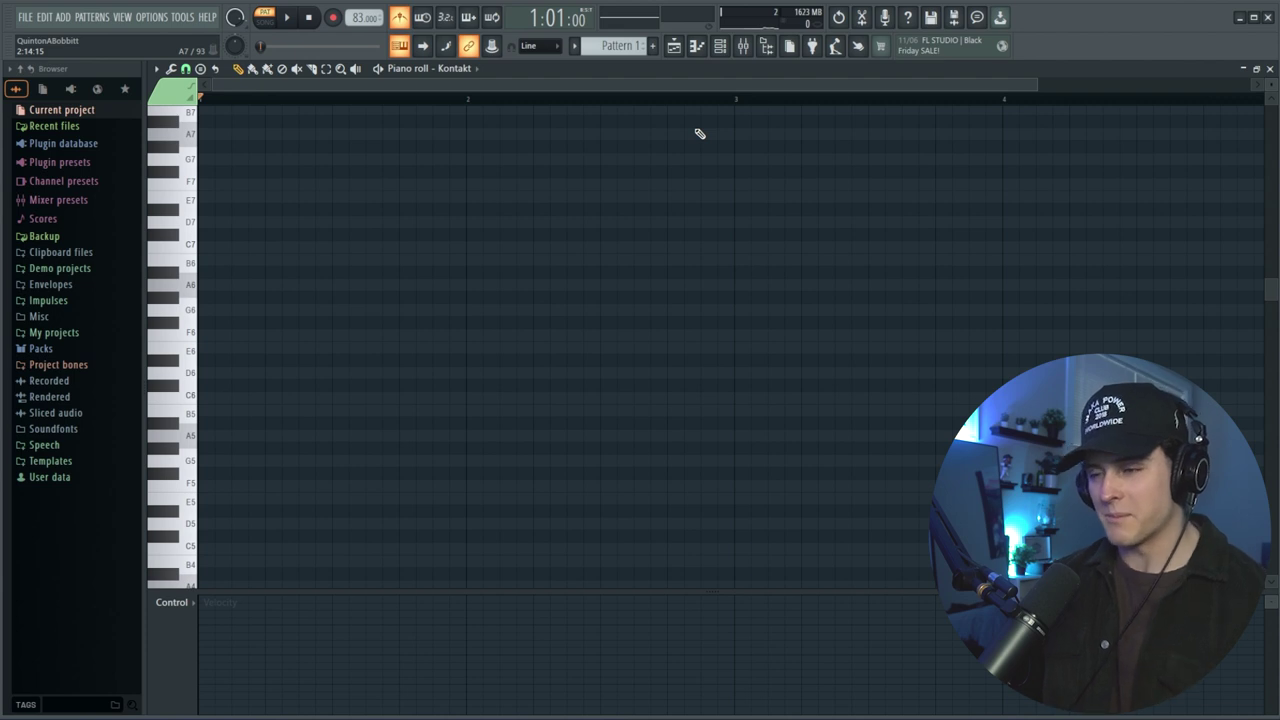
{"action": "left_click", "coordinate": [156, 68]}
{"action": "mouse_move", "coordinate": [194, 138]}
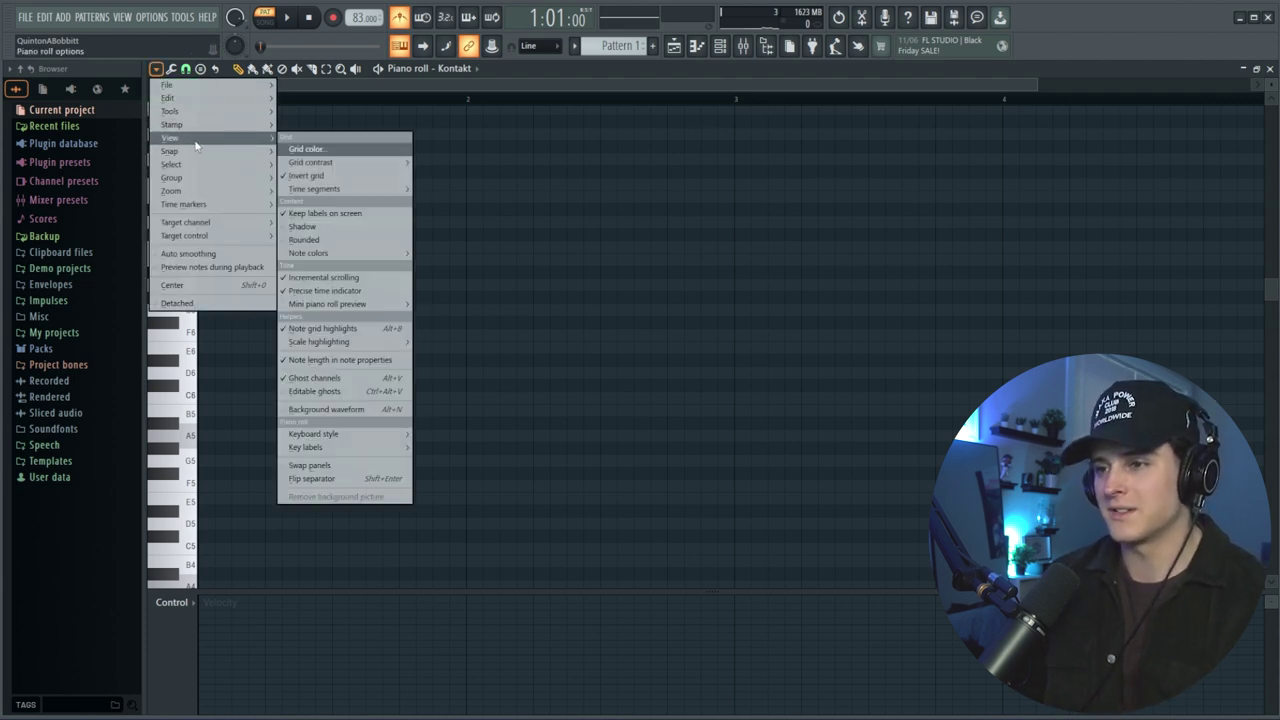
{"action": "left_click", "coordinate": [716, 289]}
Draw a repeated E4, B4 and G5 chord at the start of bar 1, duplicate it along the pattern and audition it
{"action": "scroll", "coordinate": [283, 377], "scroll_direction": "down", "scroll_amount": 3}
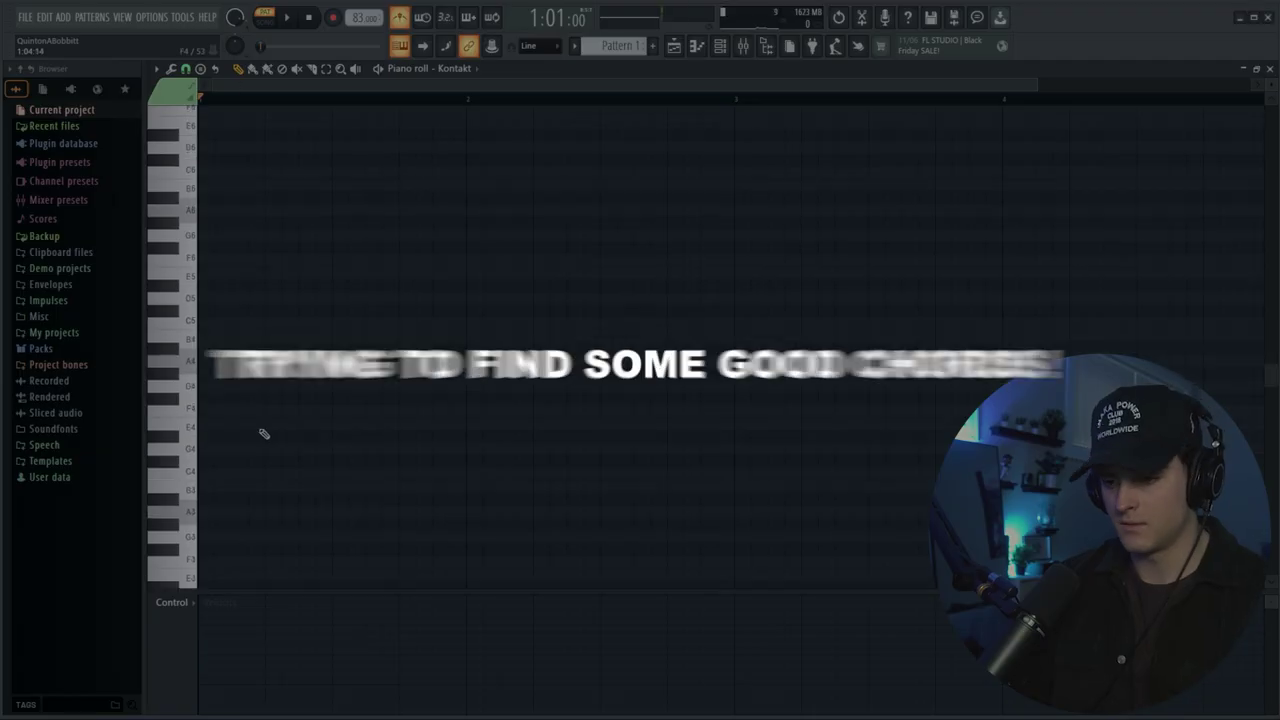
{"action": "left_click_drag", "start_coordinate": [291, 466], "coordinate": [232, 205]}
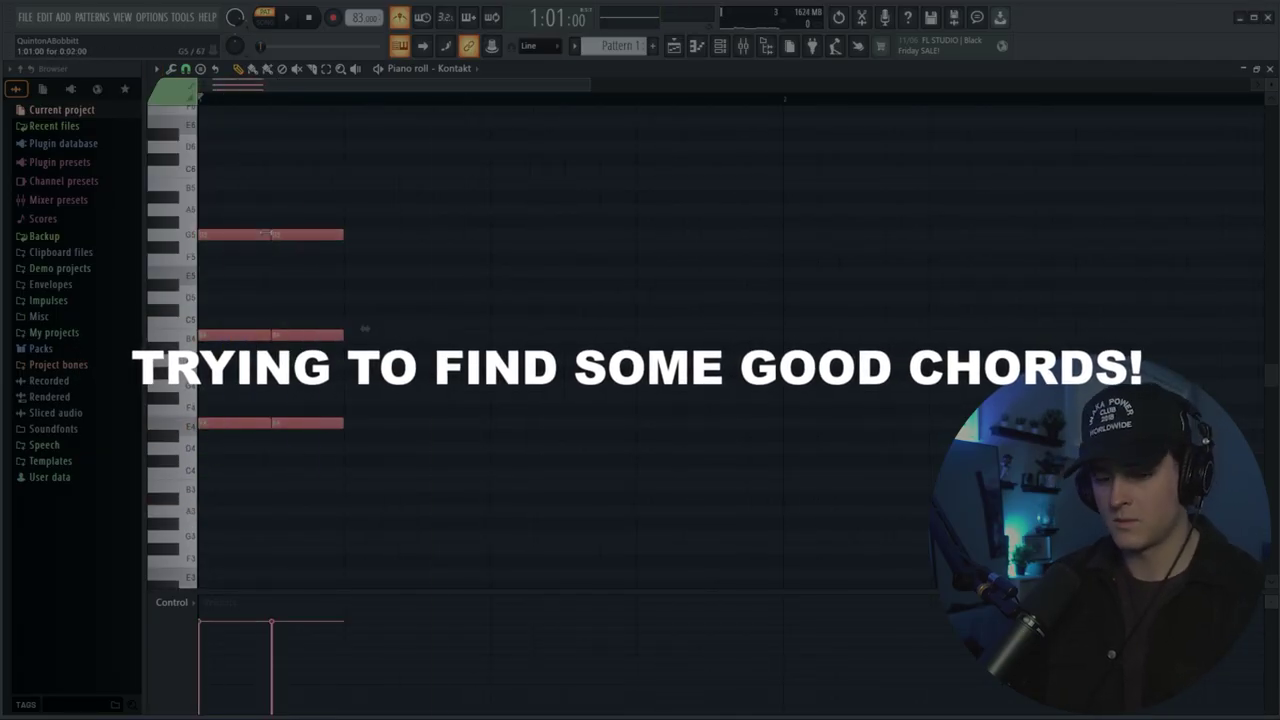
{"action": "key", "text": "space"}
{"action": "key", "text": "space"}
{"action": "key", "text": "ctrl+b"}
{"action": "left_click_drag", "start_coordinate": [385, 180], "coordinate": [511, 412], "text": "ctrl"}
{"action": "key", "text": "ctrl+b"}
{"action": "key", "text": "space"}
Build a two-bar progression of repeated G4–D5–A#5, D#4–A#4–G5, F4–C5–A5, D4–A4–F5 and F4–C5–G#5 chords, checking it by playback
{"action": "scroll", "coordinate": [251, 171], "scroll_direction": "up", "scroll_amount": 3}
{"action": "left_click", "coordinate": [208, 158]}
{"action": "key", "text": "space"}
{"action": "scroll", "coordinate": [518, 490], "scroll_direction": "down", "scroll_amount": 2}
{"action": "left_click_drag", "start_coordinate": [514, 490], "coordinate": [597, 209], "text": "ctrl"}
{"action": "key", "text": "shift+Up"}
{"action": "key", "text": "shift+Up"}
{"action": "key", "text": "space"}
{"action": "key", "text": "space"}
{"action": "left_click_drag", "start_coordinate": [574, 477], "coordinate": [515, 203], "text": "ctrl"}
{"action": "key", "text": "space"}
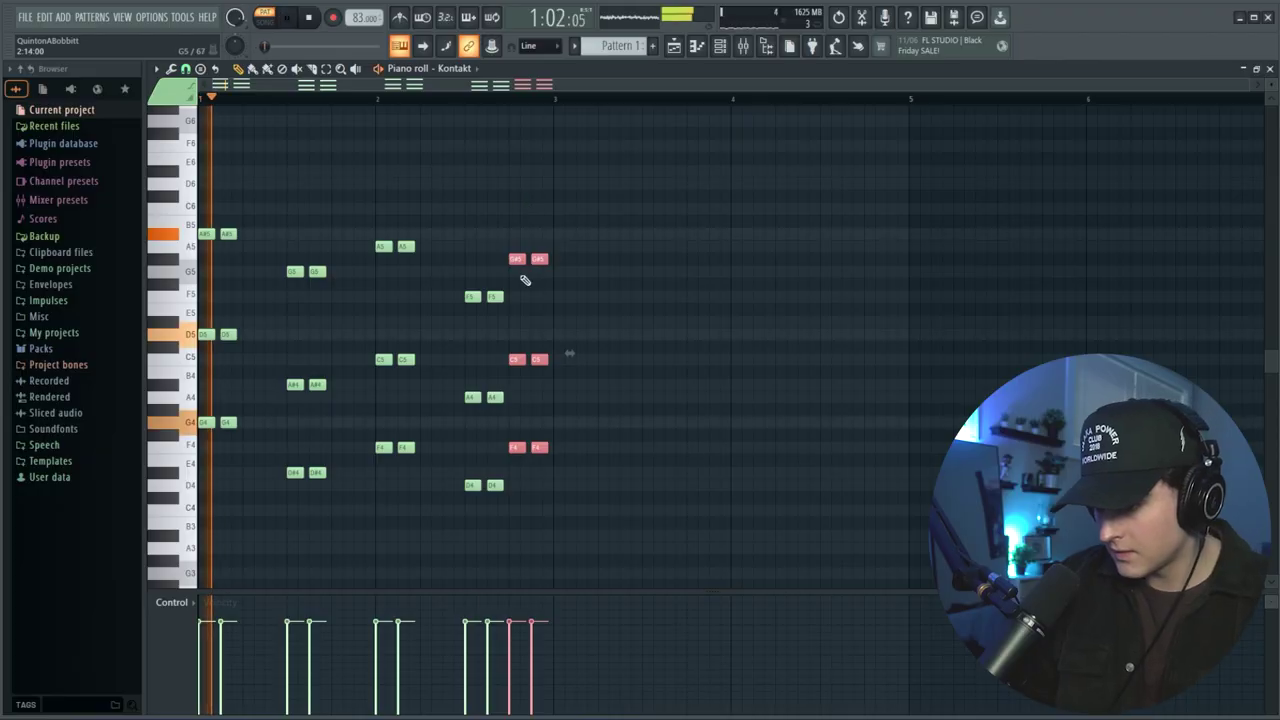
Raise the top notes of the last repeated chord in bar 2 to A5 and audition the progression
{"action": "left_click_drag", "start_coordinate": [512, 277], "coordinate": [571, 247], "text": "ctrl"}
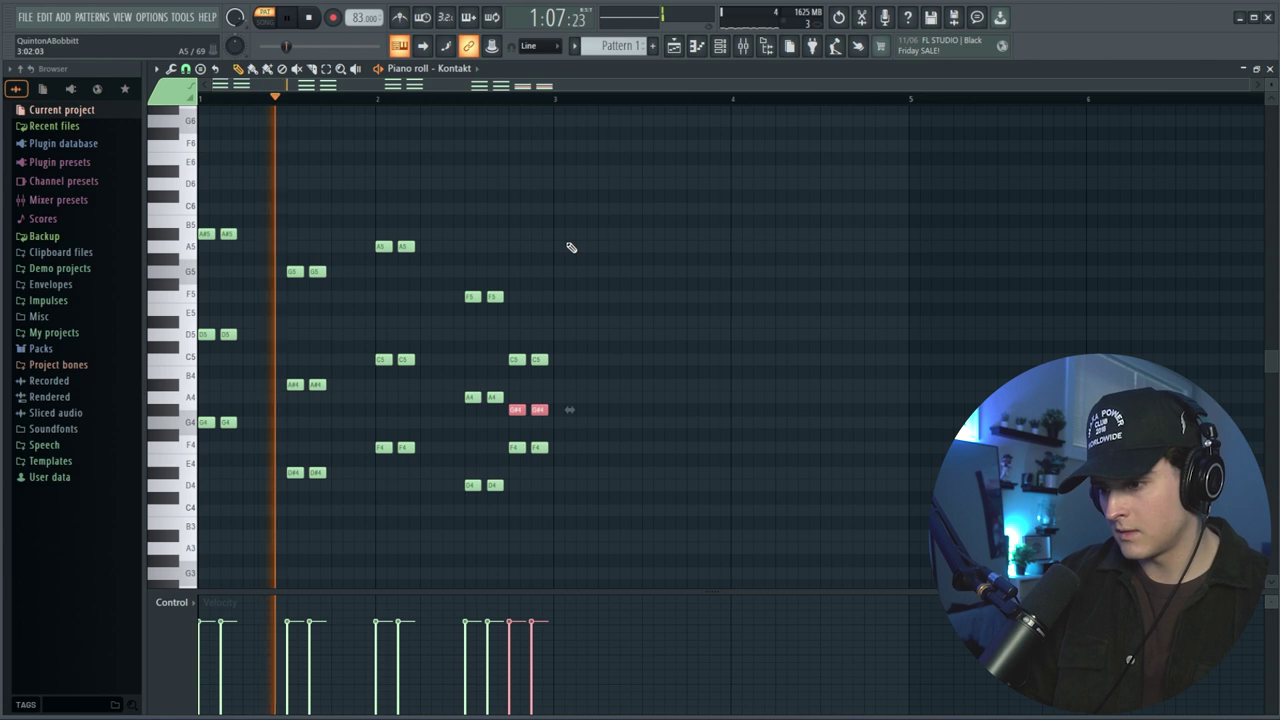
{"action": "key", "text": "space"}
{"action": "key", "text": "shift+Up"}
{"action": "key", "text": "space"}
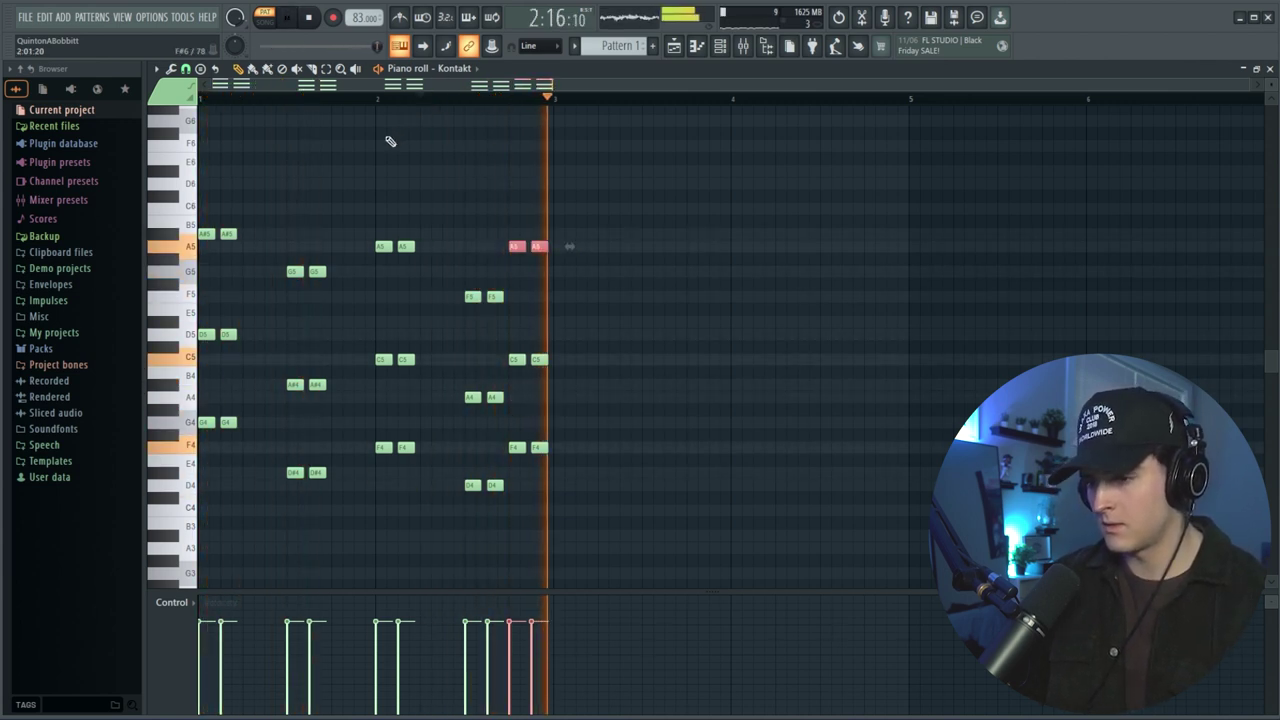
{"action": "key", "text": "space"}
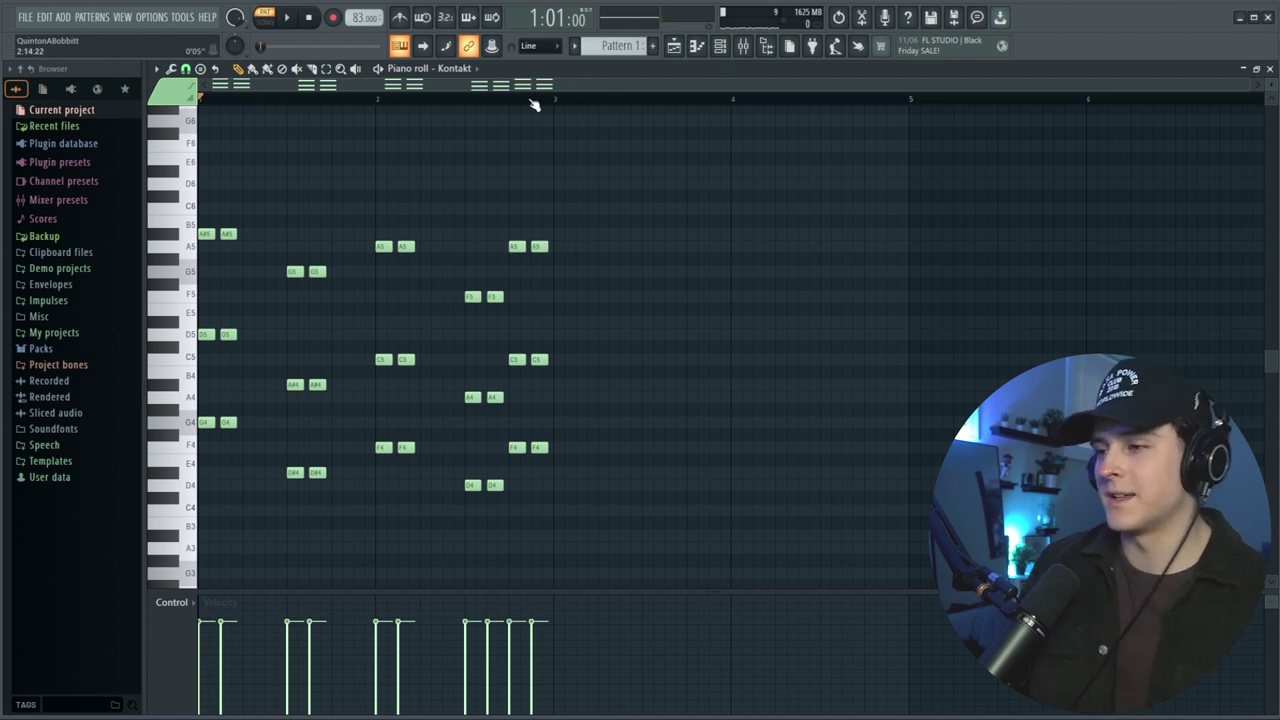
Clone the guitar's Kontakt channel in the channel rack and open the copy's plugin window
{"action": "scroll", "coordinate": [506, 112], "scroll_direction": "up", "scroll_amount": 3}
{"action": "left_click", "coordinate": [706, 47]}
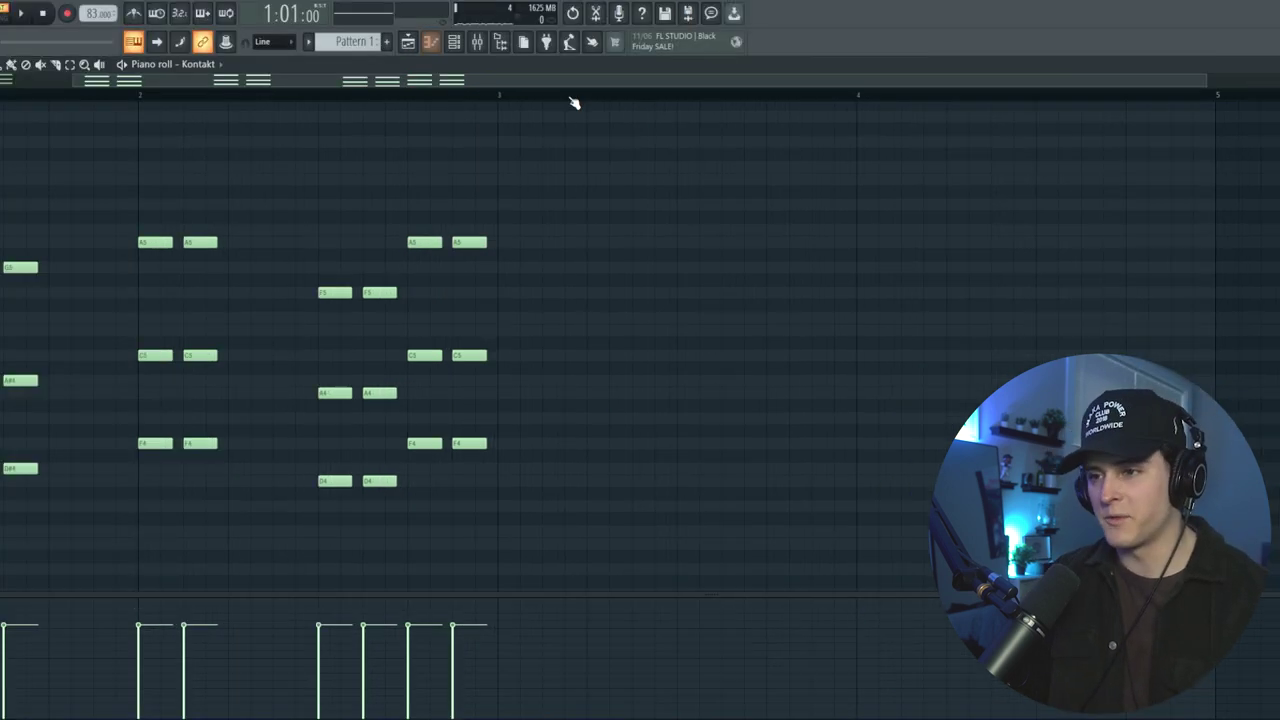
{"action": "double_click", "coordinate": [808, 30]}
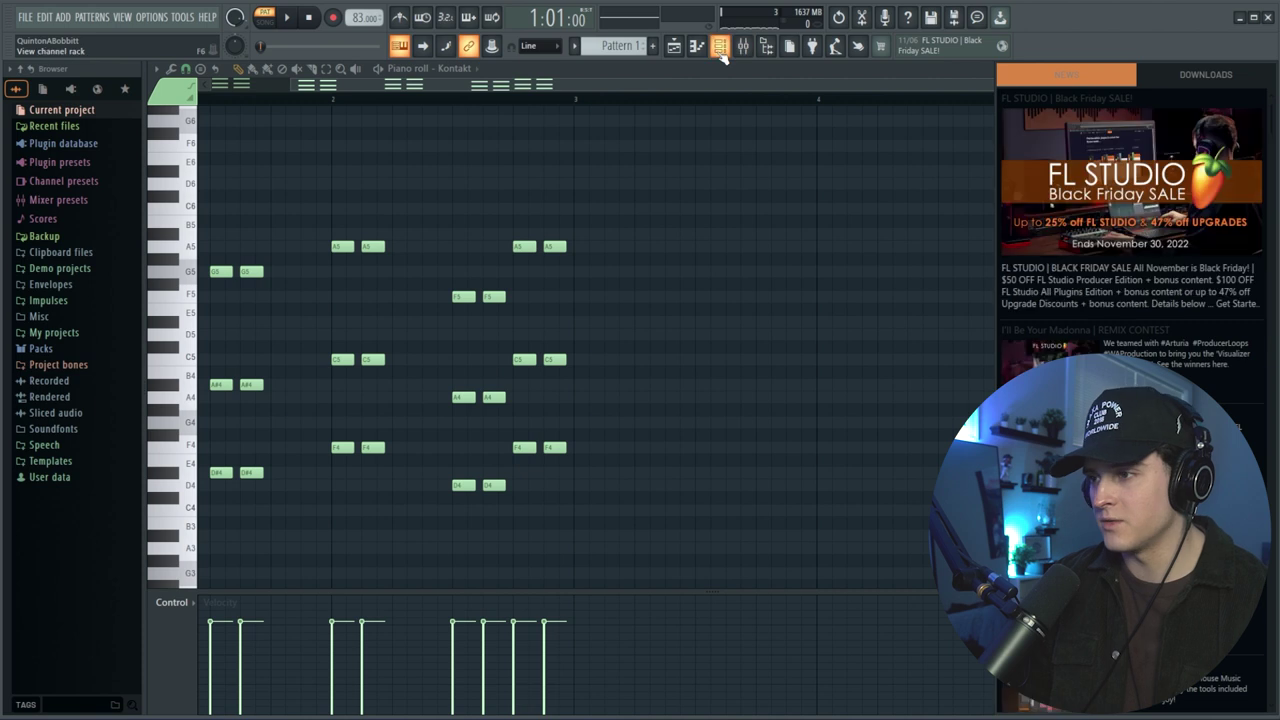
{"action": "left_click", "coordinate": [720, 46]}
{"action": "right_click", "coordinate": [322, 212]}
{"action": "left_click", "coordinate": [424, 344]}
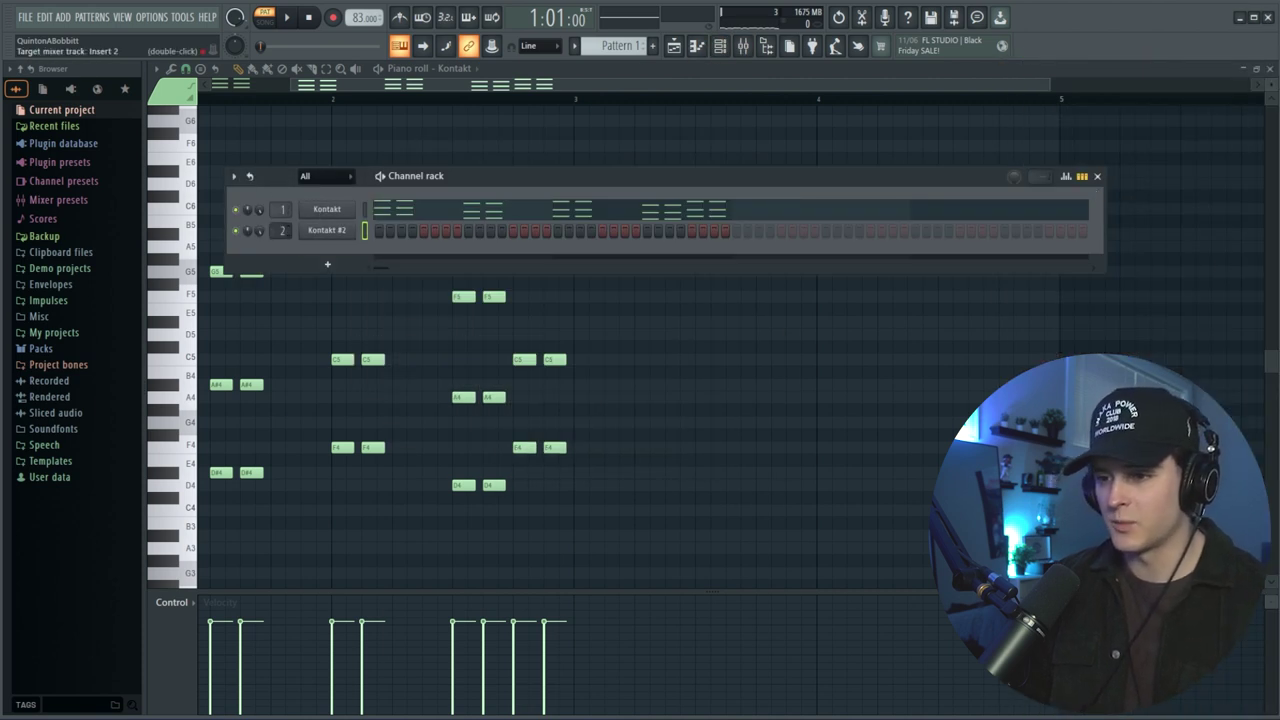
{"action": "left_click", "coordinate": [348, 229]}
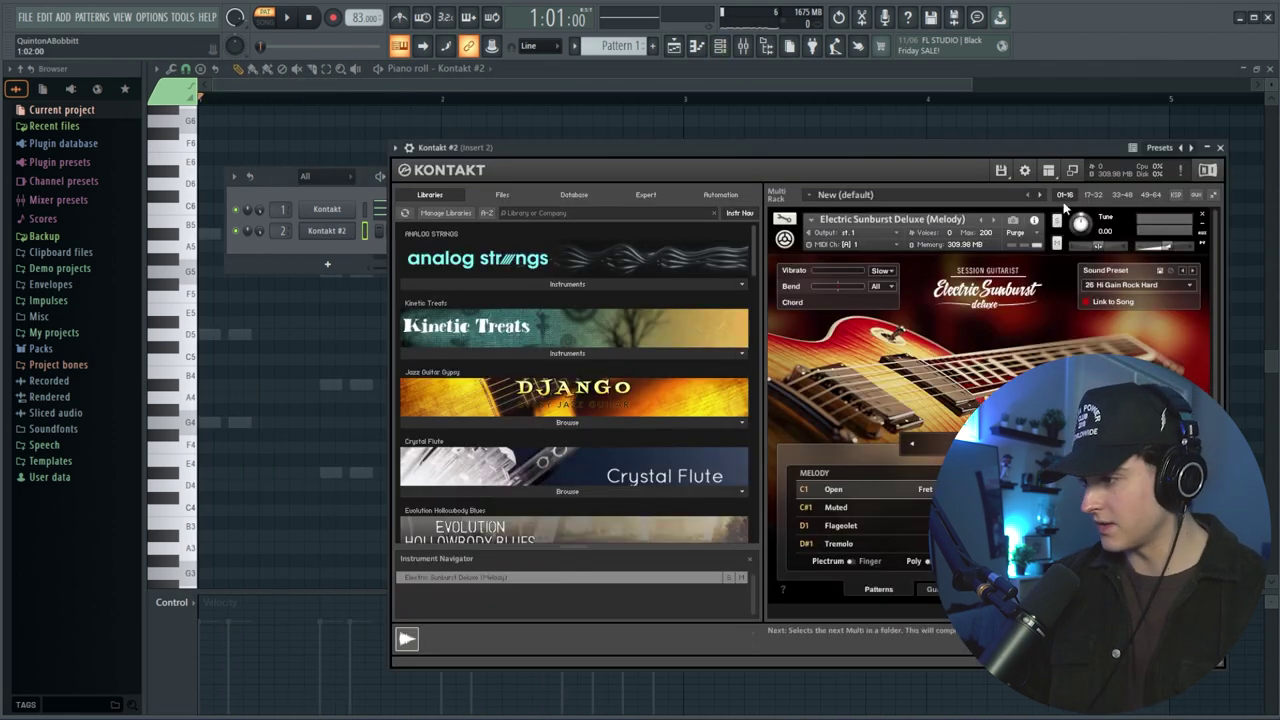
Draw the melody notes D6, F6, C6 and A5 in sequence from bar 1 in the Kontakt #2 piano roll while auditioning them
{"action": "key", "text": "space"}
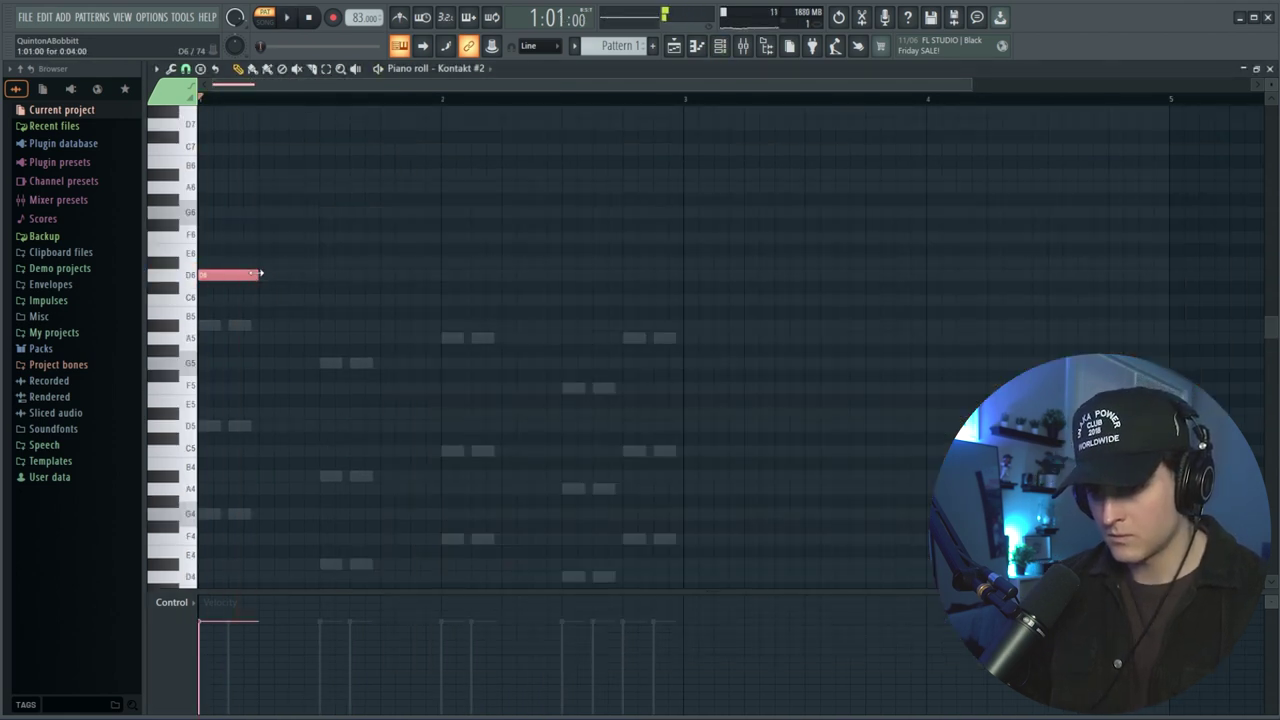
{"action": "left_click_drag", "start_coordinate": [259, 273], "coordinate": [288, 274]}
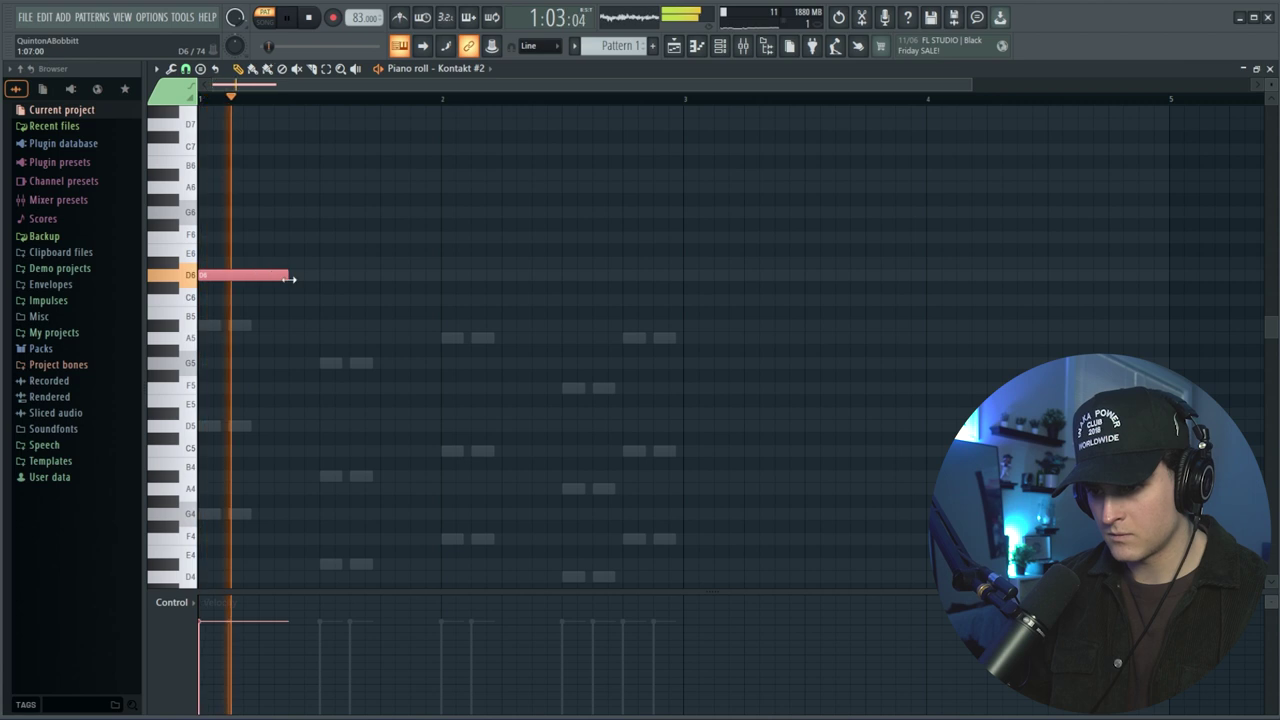
{"action": "left_click", "coordinate": [298, 238]}
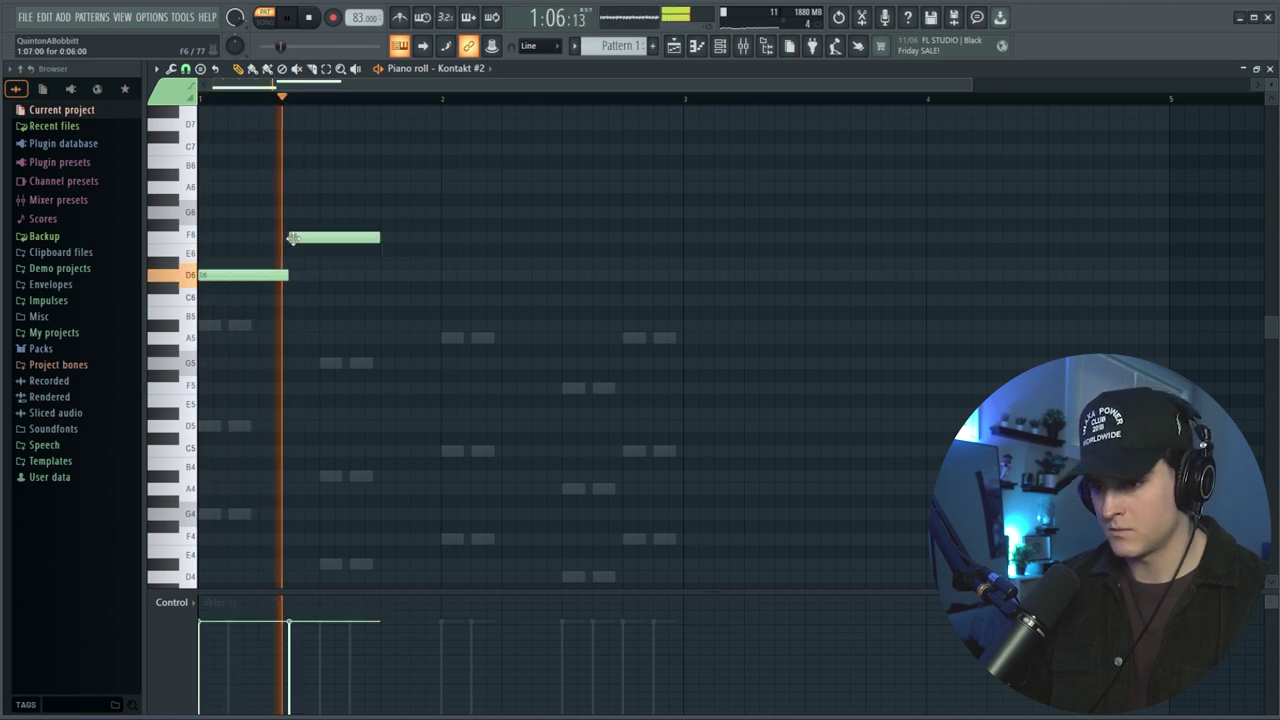
{"action": "left_click", "coordinate": [352, 300]}
{"action": "left_click_drag", "start_coordinate": [376, 241], "coordinate": [349, 242]}
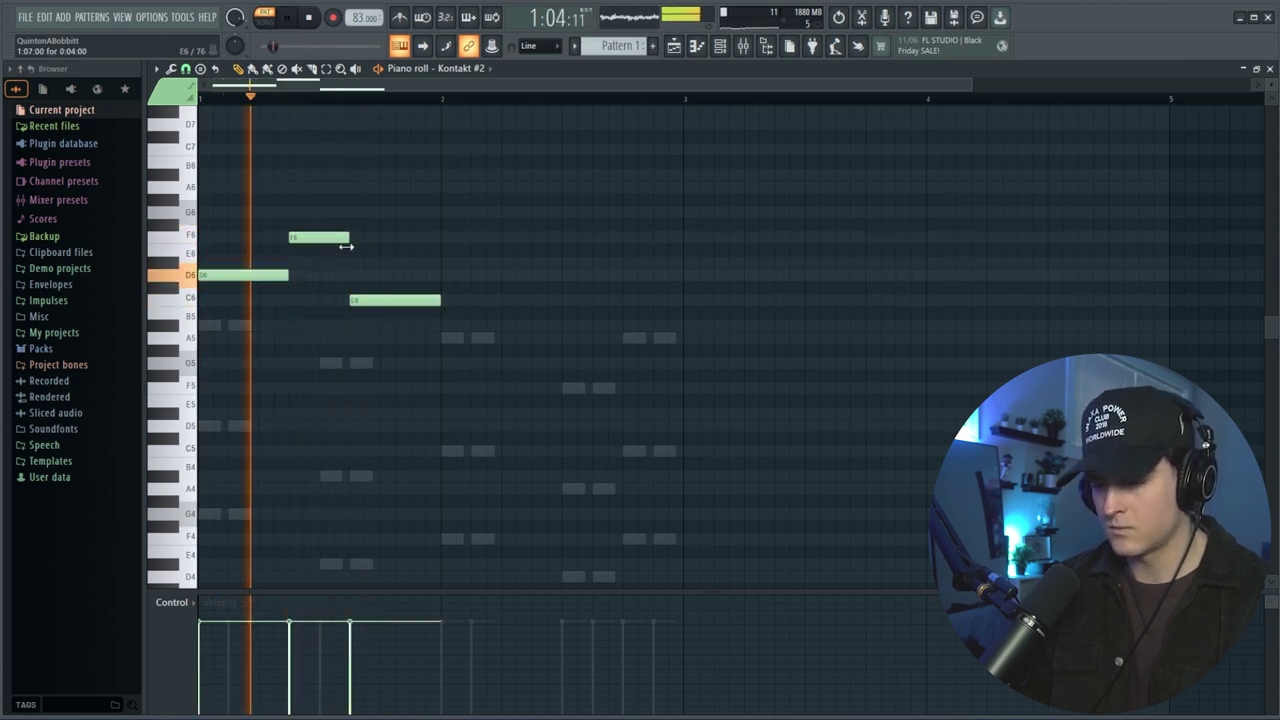
{"action": "left_click", "coordinate": [410, 338]}
{"action": "key", "text": "space"}
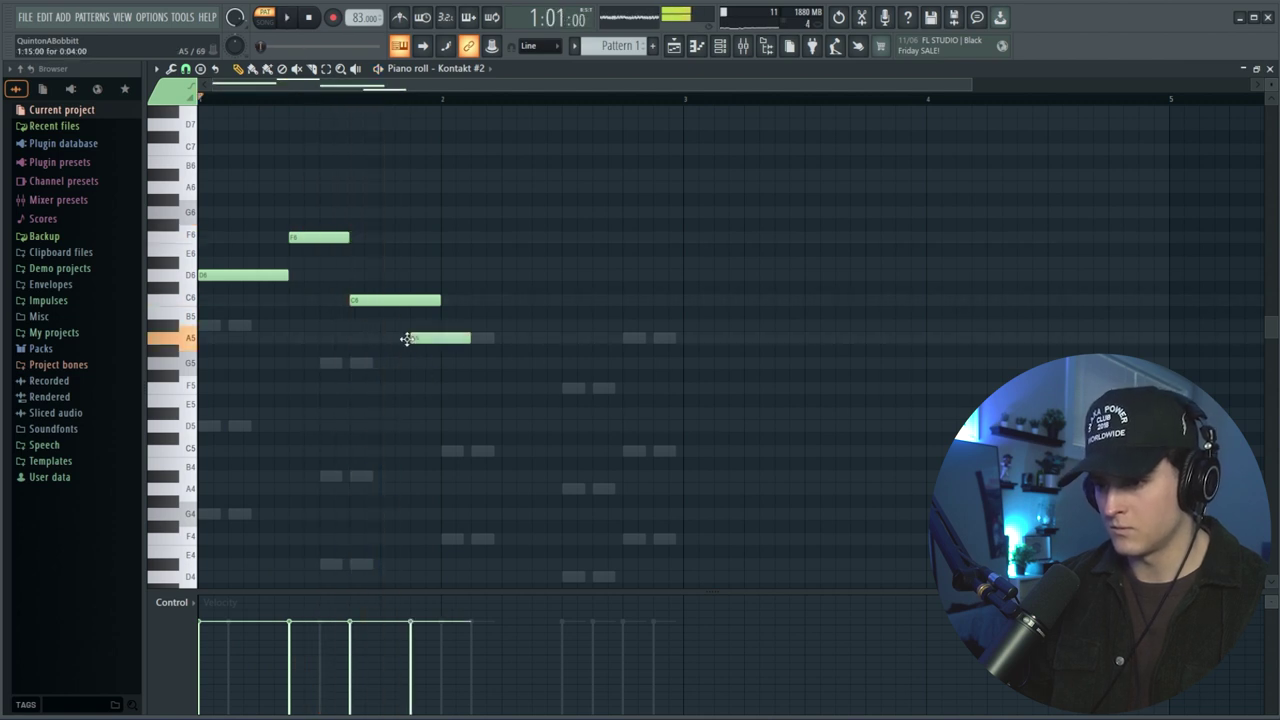
Extend the C6 note to meet A5 and shift the F6 note two steps earlier during playback
{"action": "key", "text": "space"}
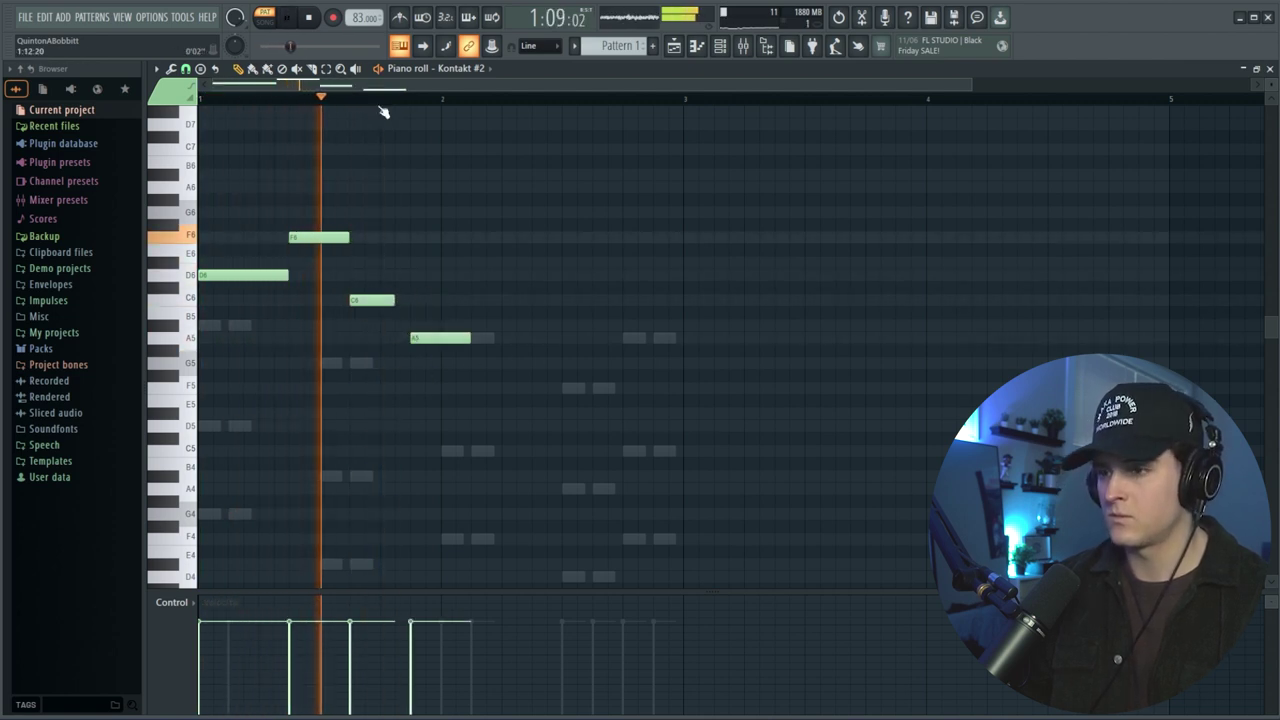
{"action": "scroll", "coordinate": [382, 108], "scroll_direction": "up", "scroll_amount": 2}
{"action": "scroll", "coordinate": [383, 108], "scroll_direction": "up", "scroll_amount": 1}
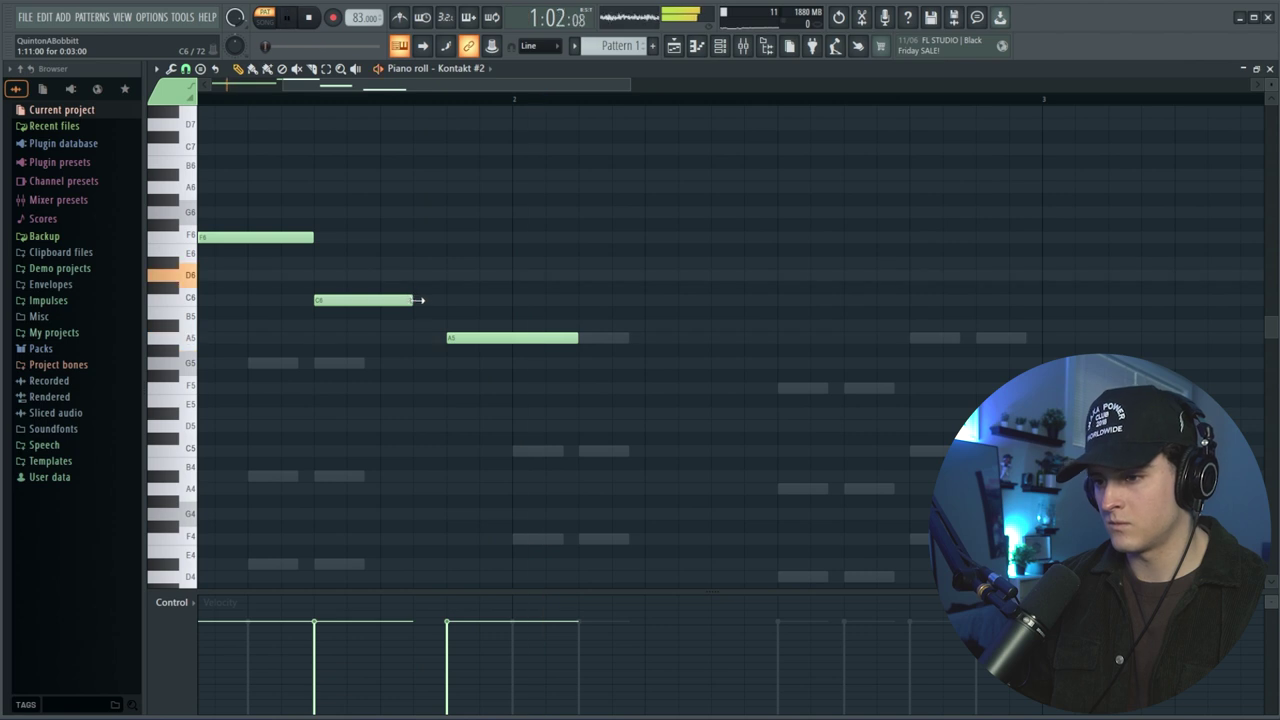
{"action": "left_click_drag", "start_coordinate": [383, 301], "coordinate": [449, 303]}
{"action": "scroll", "coordinate": [360, 100], "scroll_direction": "down", "scroll_amount": 2}
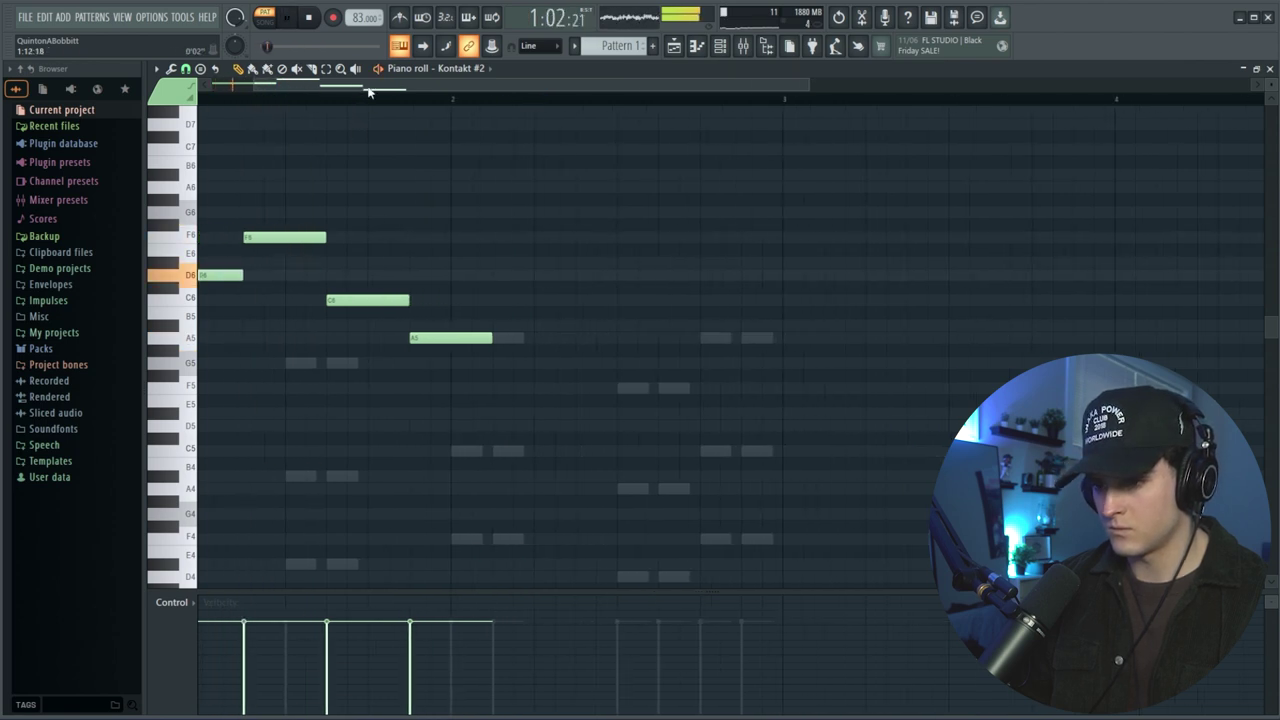
{"action": "mouse_move", "coordinate": [335, 237]}
{"action": "left_mouse_down"}
{"action": "mouse_move", "coordinate": [426, 251]}
{"action": "mouse_move", "coordinate": [323, 237]}
{"action": "left_mouse_up"}
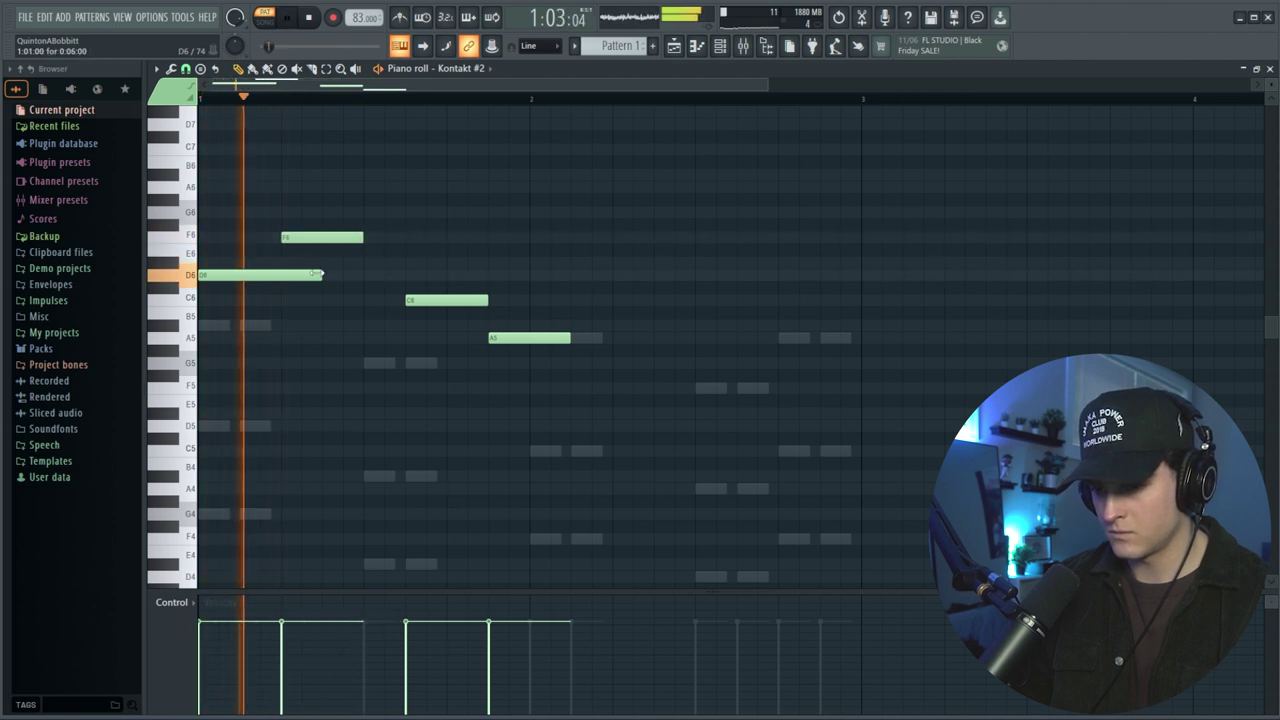
Lengthen D6, F6 and C6 to six steps each and continue the melody through bar 2 with A5, A#5, A5, D5 and F5
{"action": "key", "text": "space"}
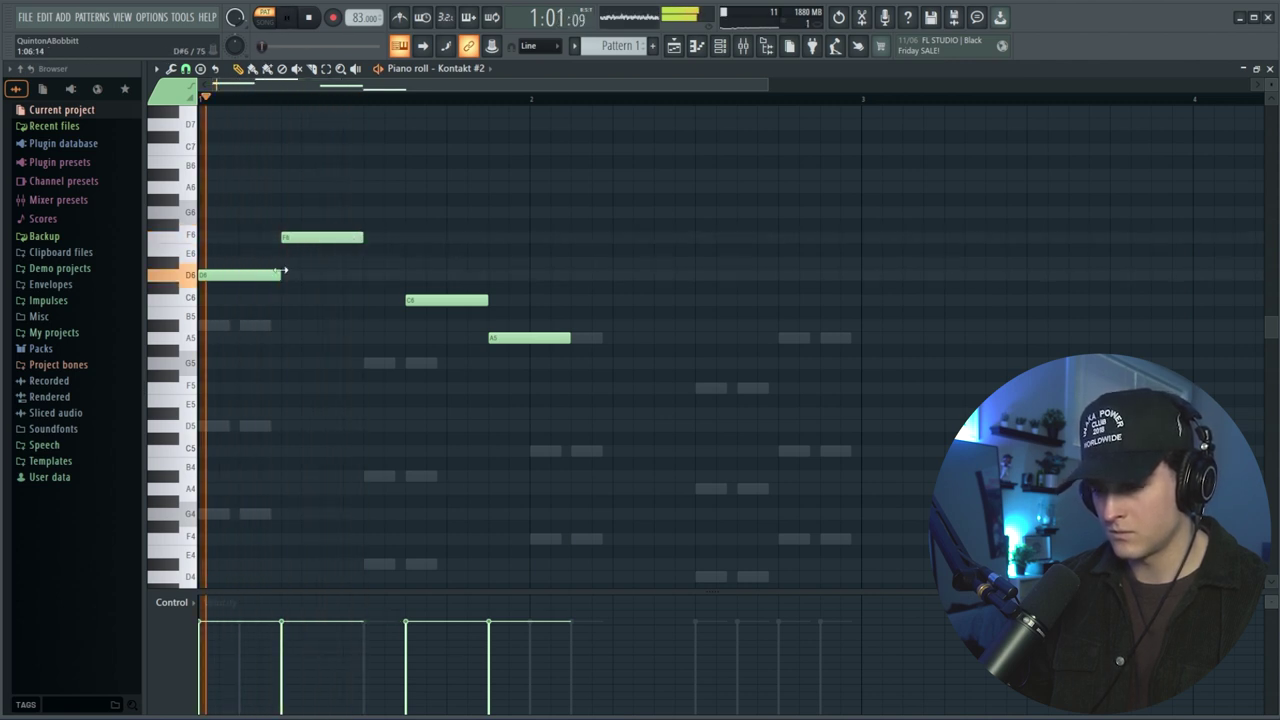
{"action": "key", "text": "space"}
{"action": "left_click_drag", "start_coordinate": [277, 274], "coordinate": [405, 239]}
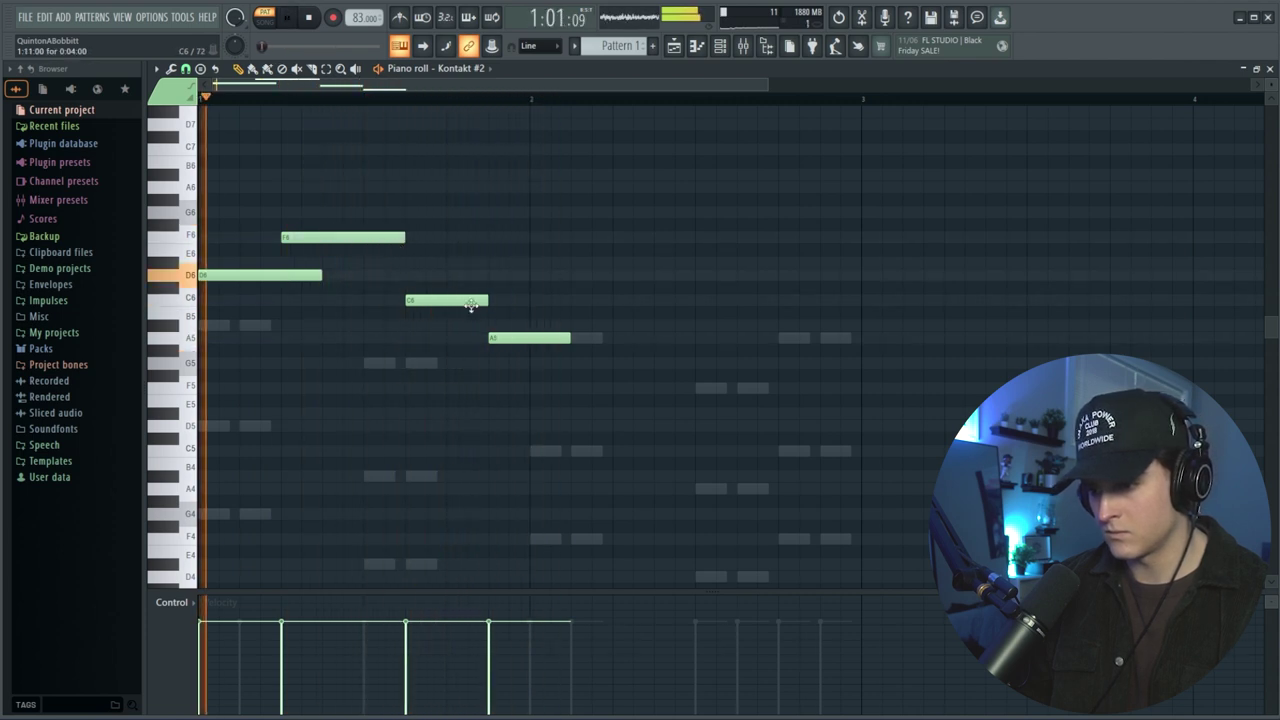
{"action": "left_click_drag", "start_coordinate": [515, 338], "coordinate": [556, 338]}
{"action": "left_click_drag", "start_coordinate": [486, 300], "coordinate": [527, 300]}
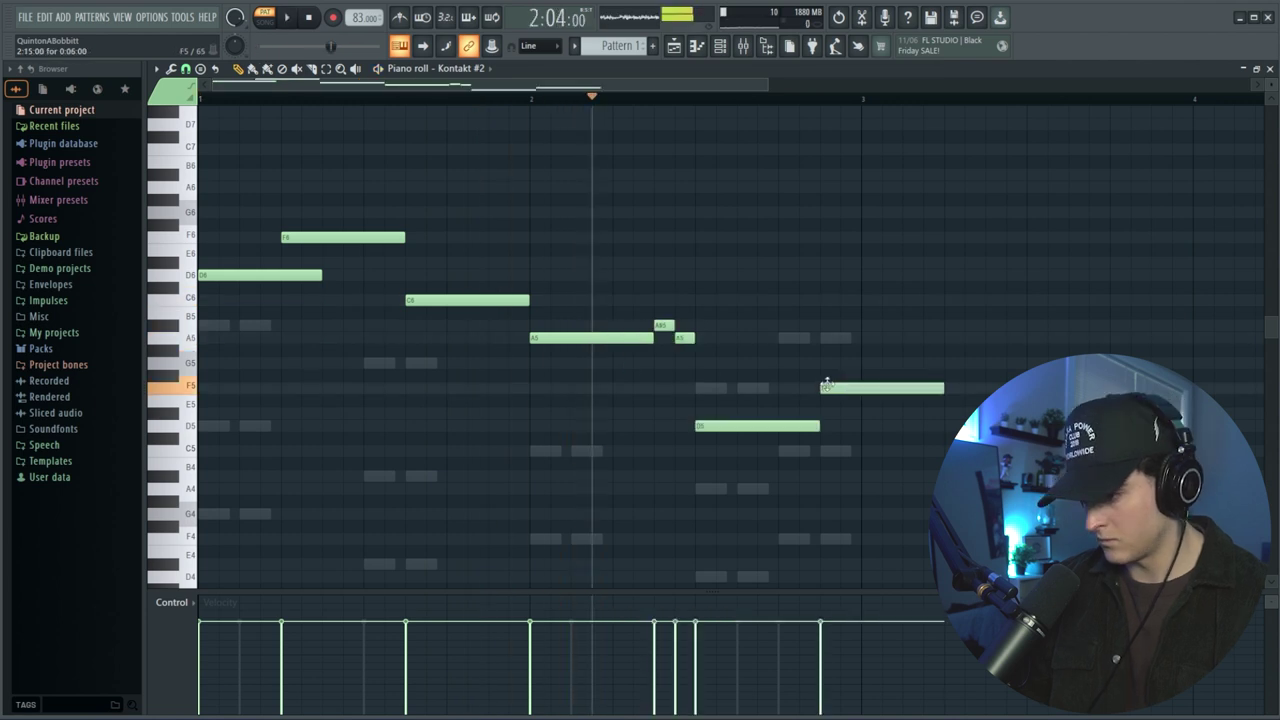
Adjust the closing D5 and F5 notes to four steps each, ending at bar 3, and repeat the phrase through bars 3 and 4
{"action": "left_click_drag", "start_coordinate": [942, 389], "coordinate": [860, 390]}
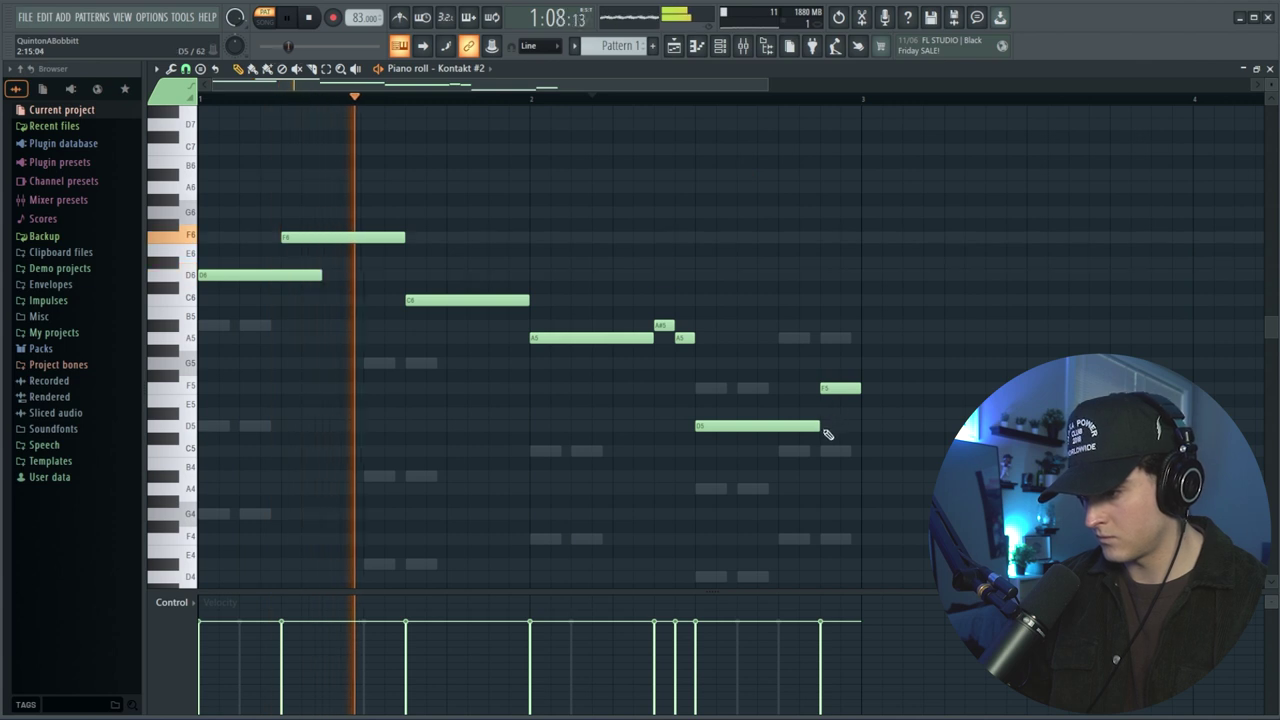
{"action": "left_click_drag", "start_coordinate": [822, 428], "coordinate": [780, 427]}
{"action": "left_click_drag", "start_coordinate": [835, 390], "coordinate": [861, 392]}
{"action": "scroll", "coordinate": [580, 114], "scroll_direction": "down", "scroll_amount": 2}
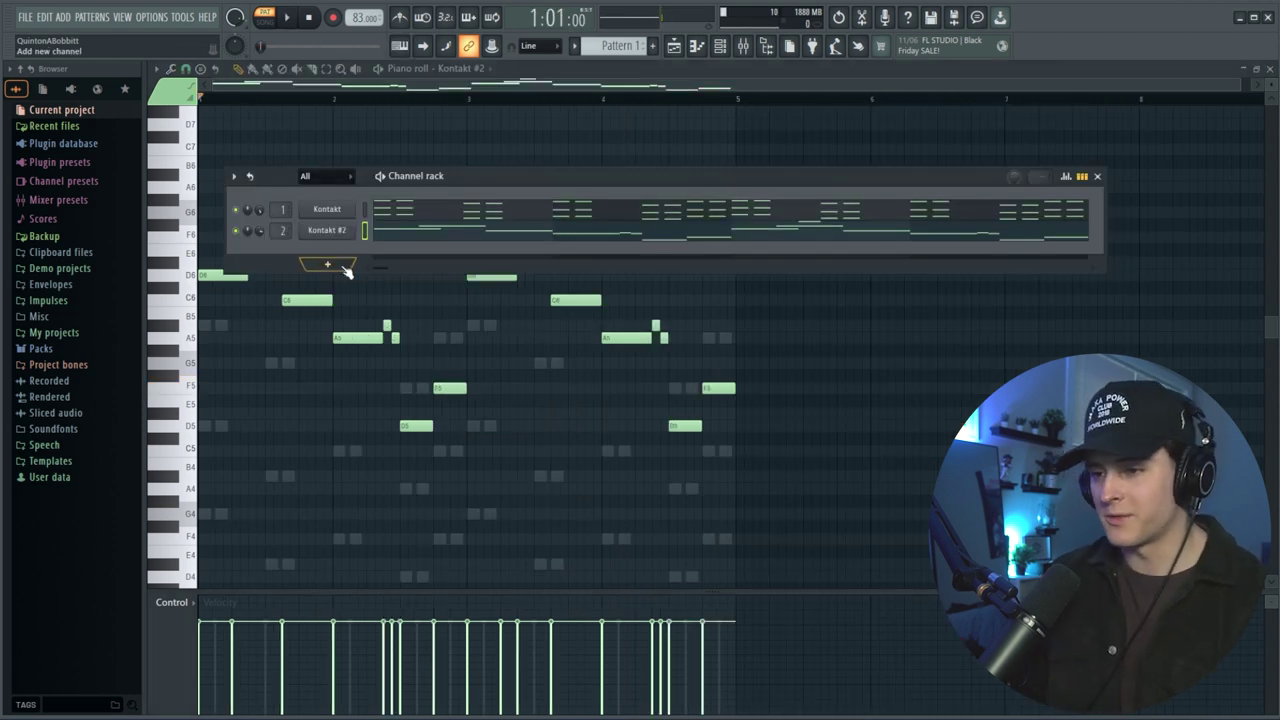
Add a third Kontakt channel and load the Scarbee Rickenbacker Bass instrument from its library
{"action": "left_click", "coordinate": [343, 269]}
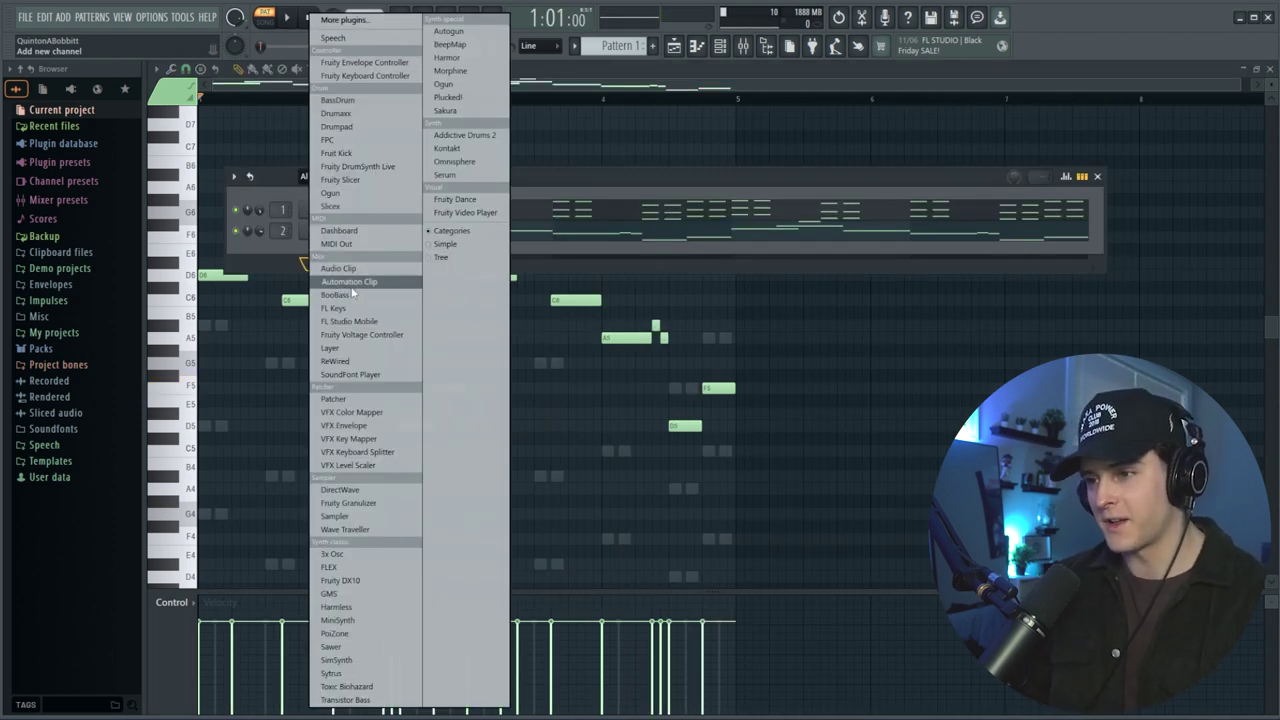
{"action": "left_click", "coordinate": [447, 148]}
{"action": "left_click_drag", "start_coordinate": [392, 199], "coordinate": [433, 107]}
{"action": "scroll", "coordinate": [490, 295], "scroll_direction": "down", "scroll_amount": 8}
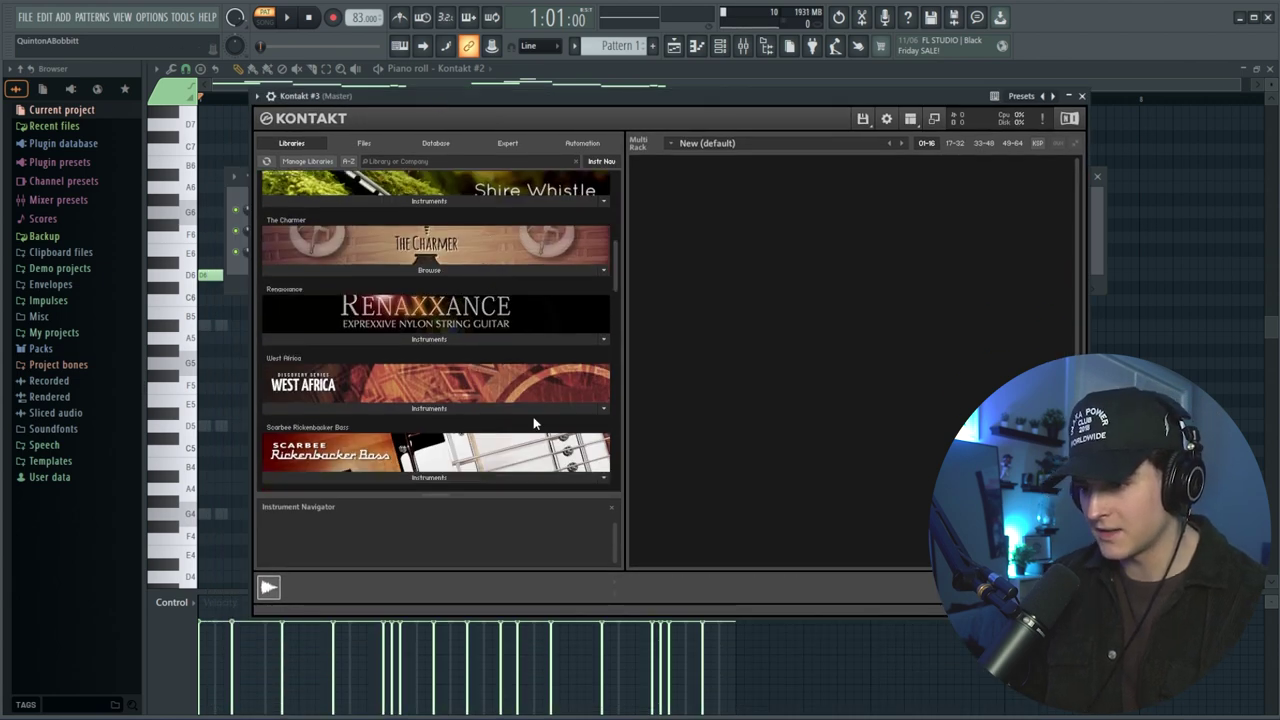
{"action": "scroll", "coordinate": [362, 358], "scroll_direction": "down", "scroll_amount": 4}
{"action": "left_click", "coordinate": [350, 247]}
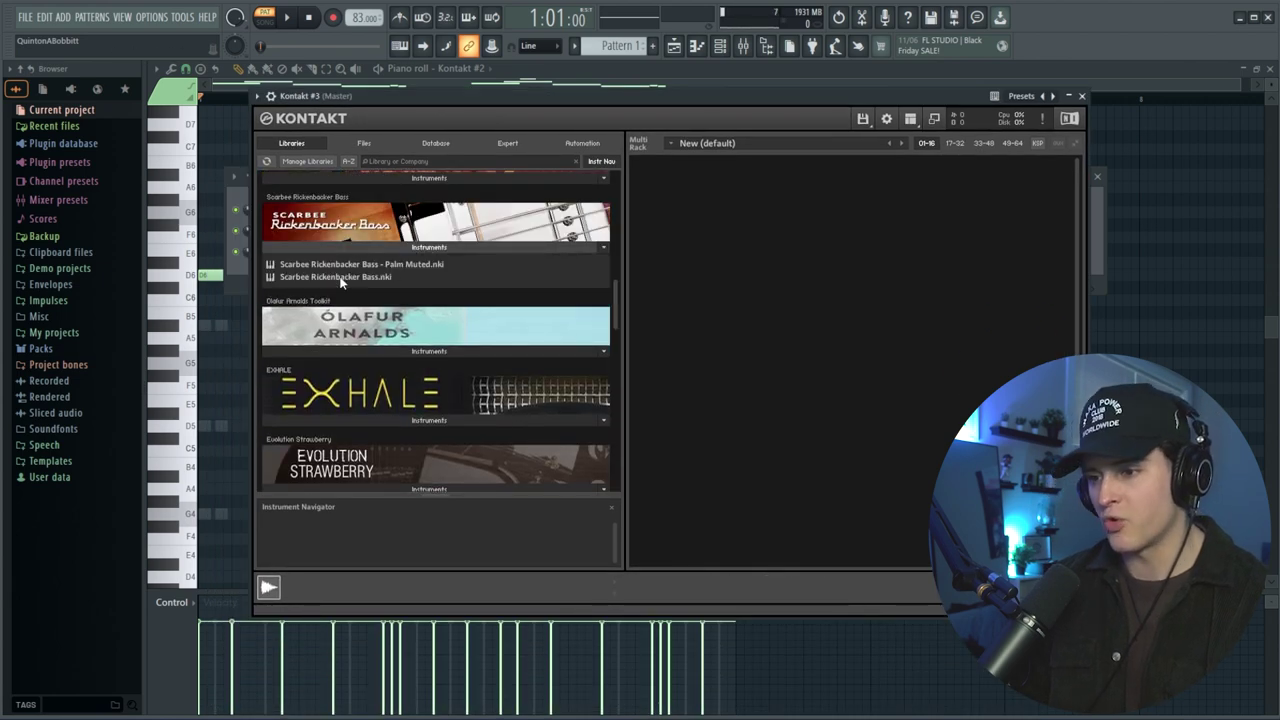
{"action": "double_click", "coordinate": [346, 275]}
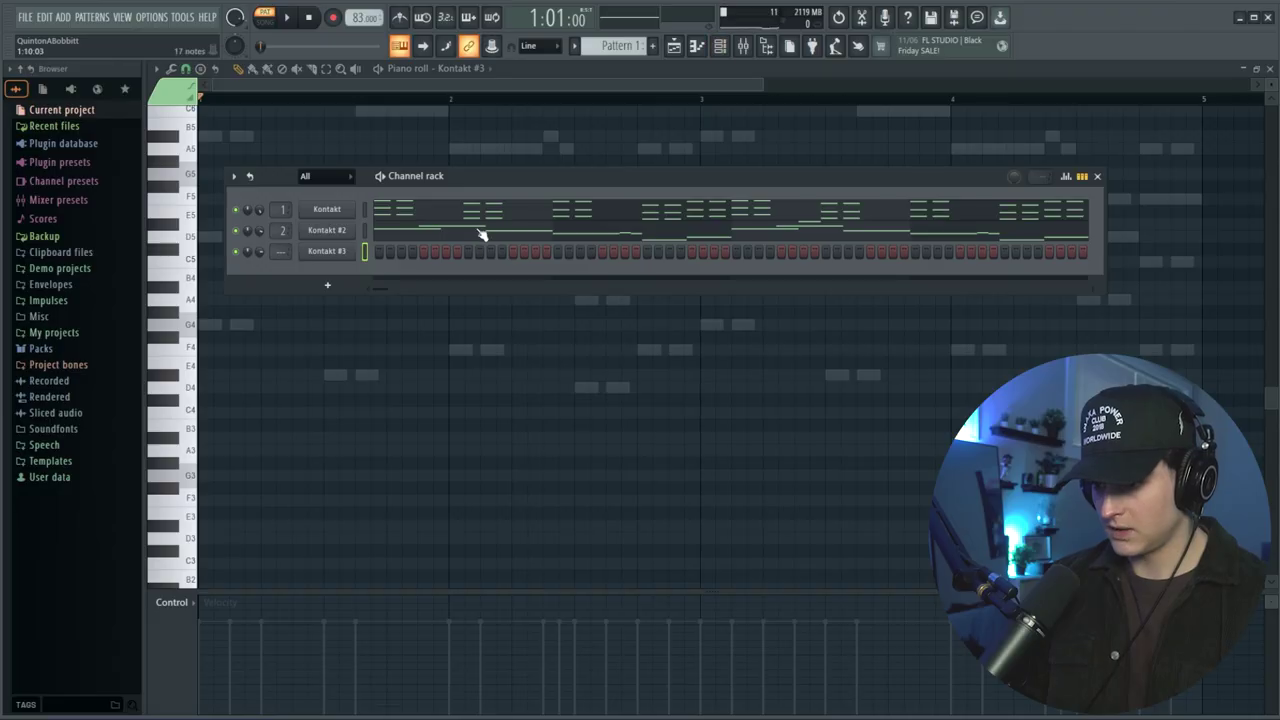
Copy the lowest guitar chord notes from bars 1 and 2 into the Kontakt #3 bass channel, one octave down
{"action": "key", "text": "F6"}
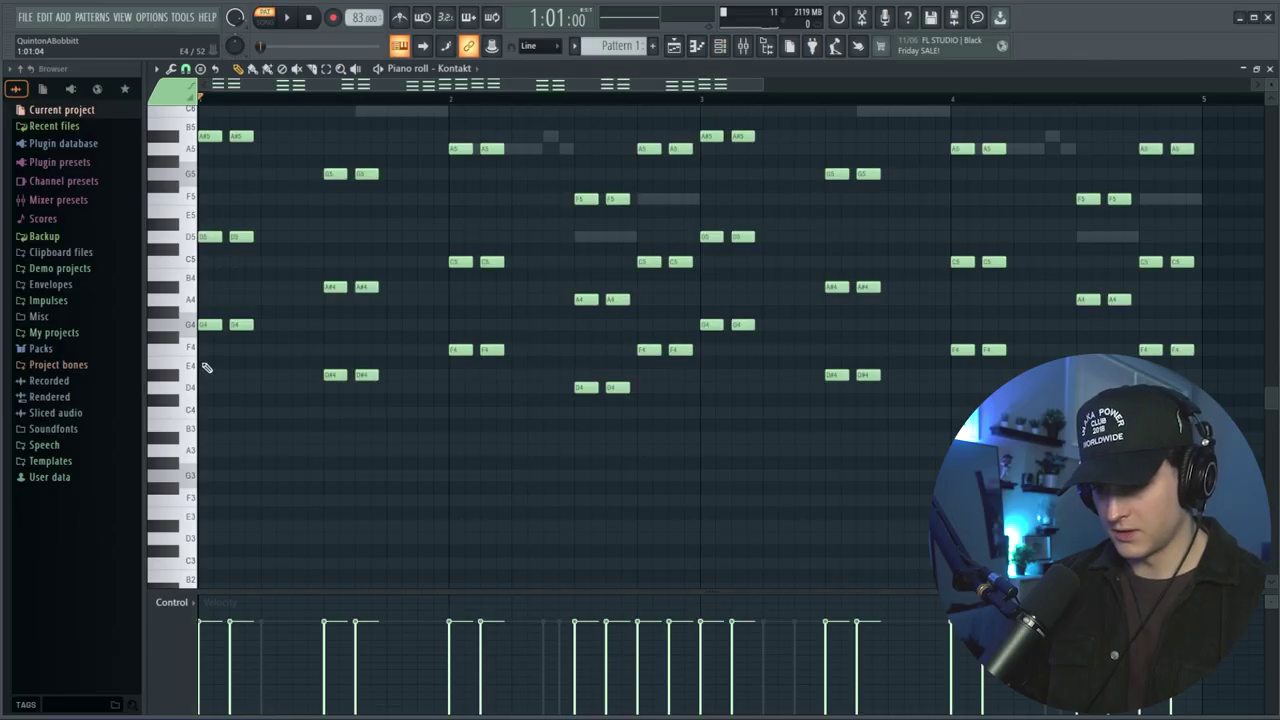
{"action": "left_click_drag", "start_coordinate": [280, 382], "coordinate": [435, 372]}
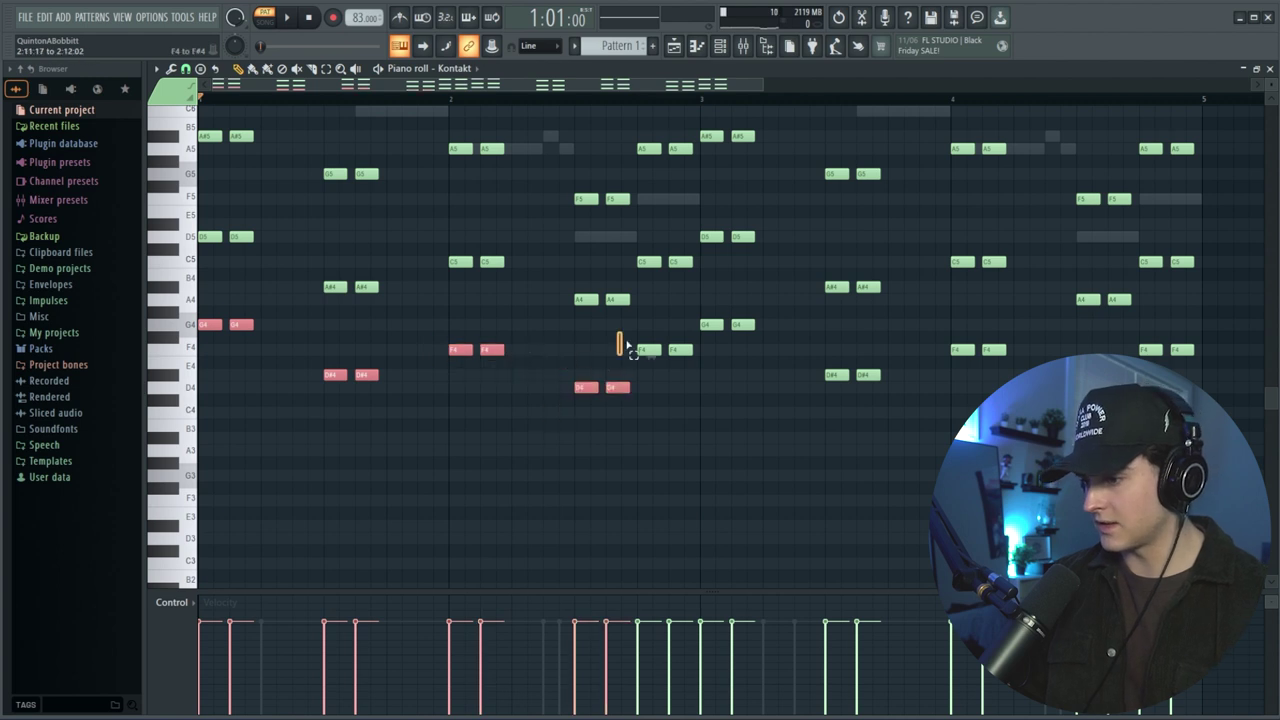
{"action": "left_click", "coordinate": [720, 50]}
{"action": "left_click", "coordinate": [357, 254]}
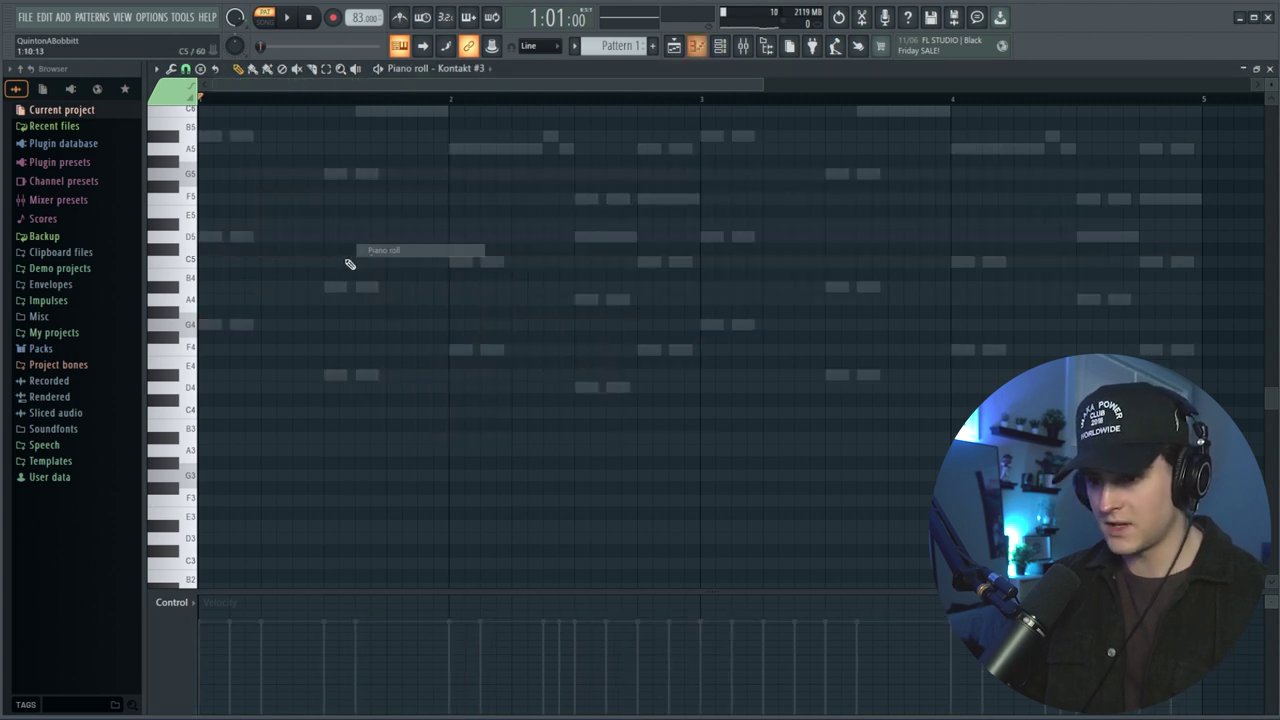
{"action": "key", "text": "ctrl+Down"}
{"action": "key", "text": "space"}
{"action": "key", "text": "ctrl+d"}
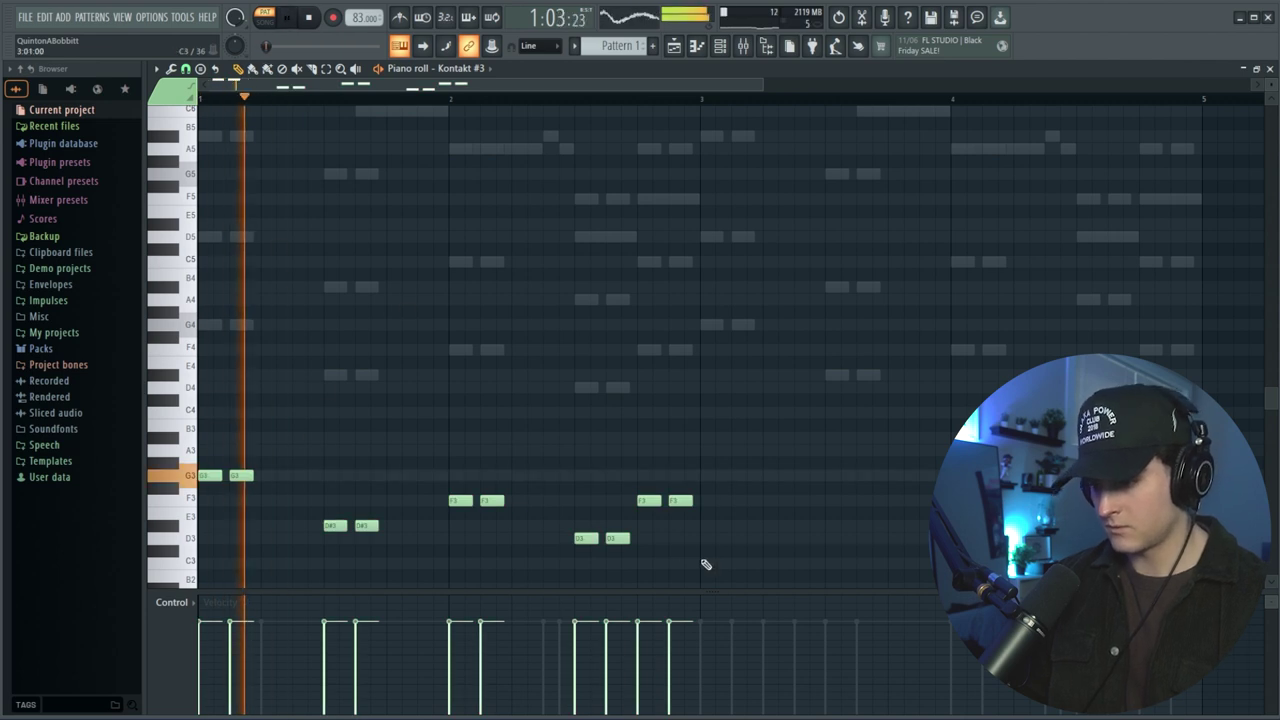
Repeat the two-bar bass phrase in bars 3 and 4
{"action": "scroll", "coordinate": [709, 491], "scroll_direction": "down", "scroll_amount": 3}
{"action": "left_click_drag", "start_coordinate": [748, 506], "coordinate": [230, 340]}
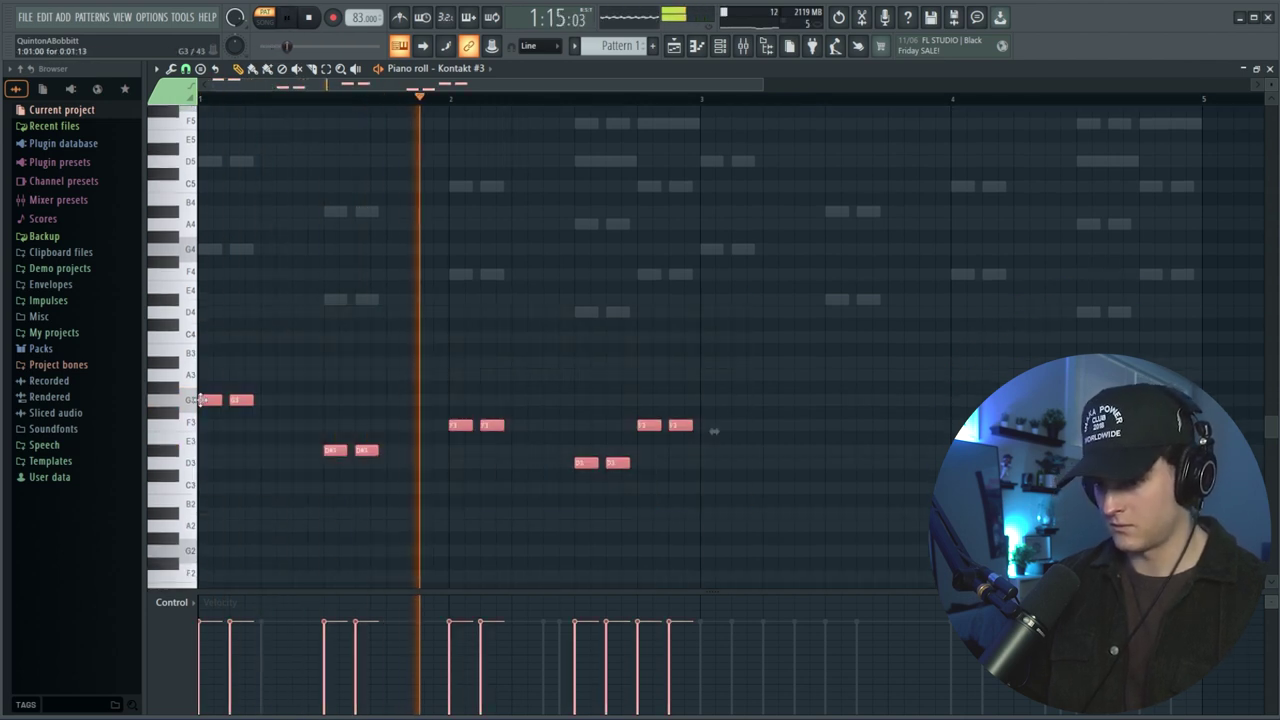
{"action": "key", "text": "ctrl+b"}
{"action": "key", "text": "ctrl+d"}
Solo the Kontakt #3 bass channel, check its instrument and route the channel to mixer track 4
{"action": "left_click", "coordinate": [720, 46]}
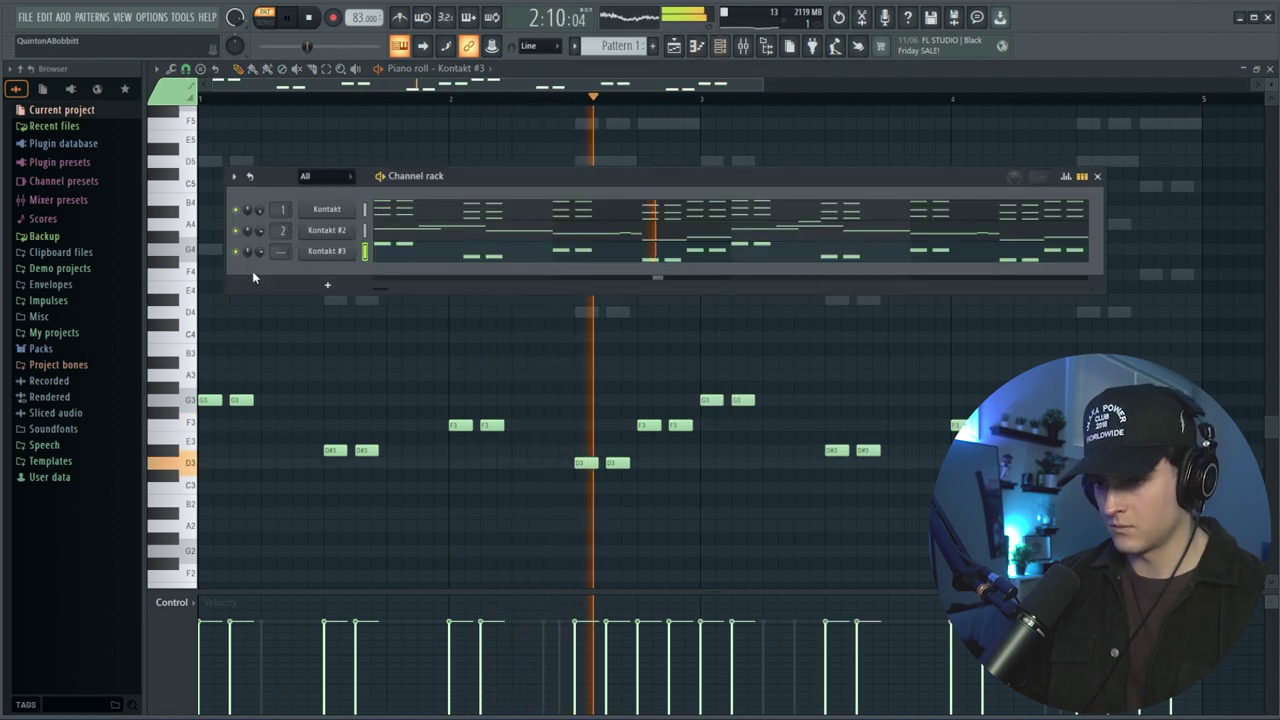
{"action": "right_click", "coordinate": [236, 252]}
{"action": "left_click", "coordinate": [256, 262]}
{"action": "key", "text": "space"}
{"action": "left_click", "coordinate": [327, 251]}
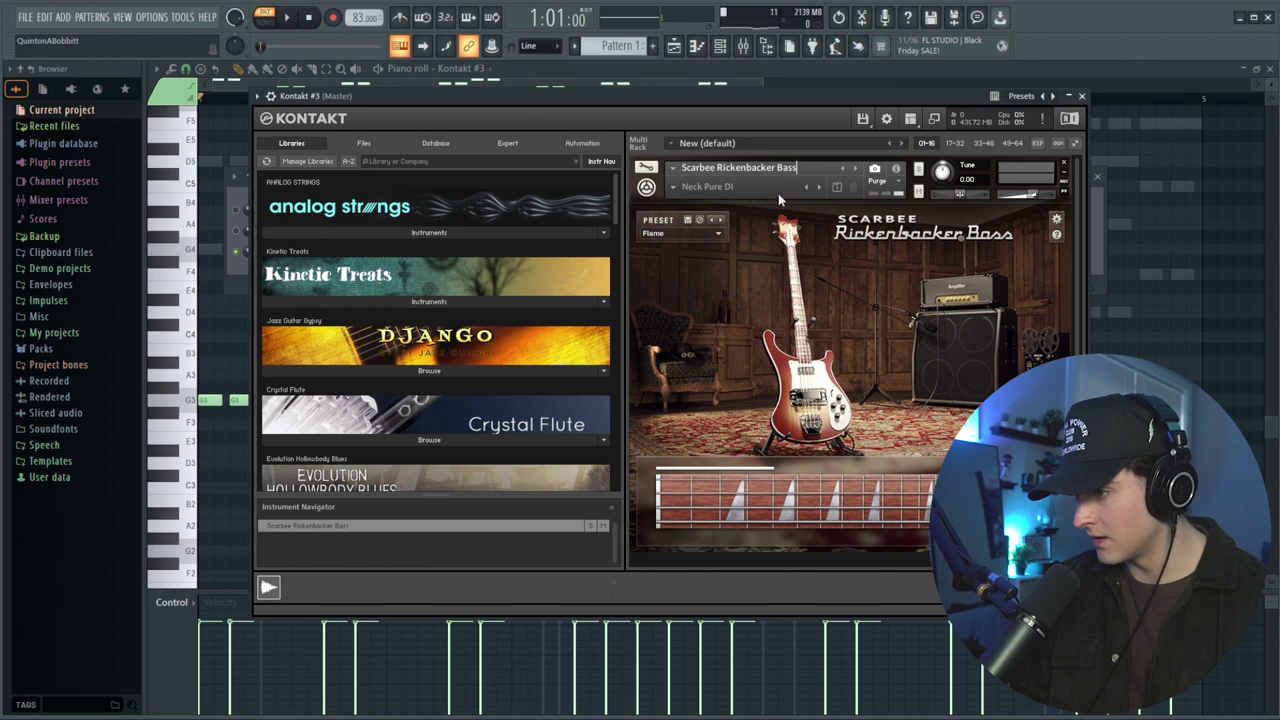
{"action": "left_click", "coordinate": [673, 187]}
{"action": "left_click_drag", "start_coordinate": [283, 251], "coordinate": [283, 243]}
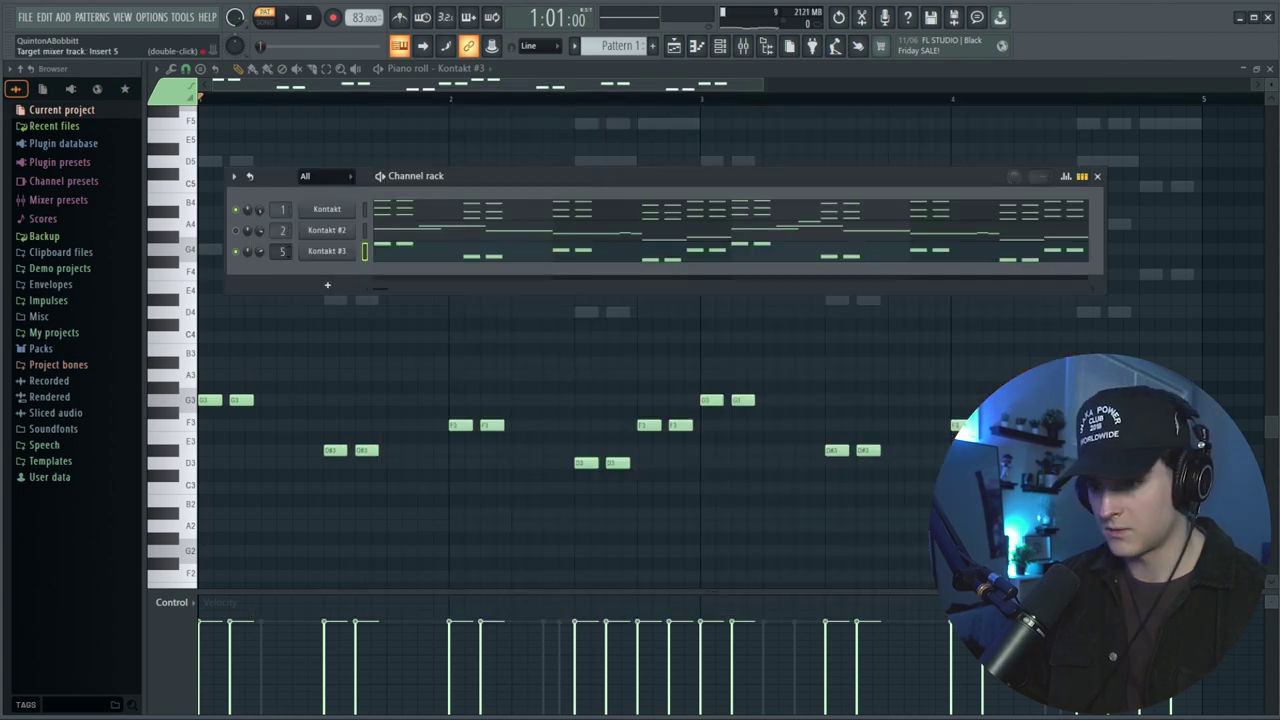
Add Fruity Parametric EQ 2 to mixer Insert 4 and roll off the bass's mid and high frequencies during playback
{"action": "key", "text": "F9"}
{"action": "left_click", "coordinate": [1100, 222]}
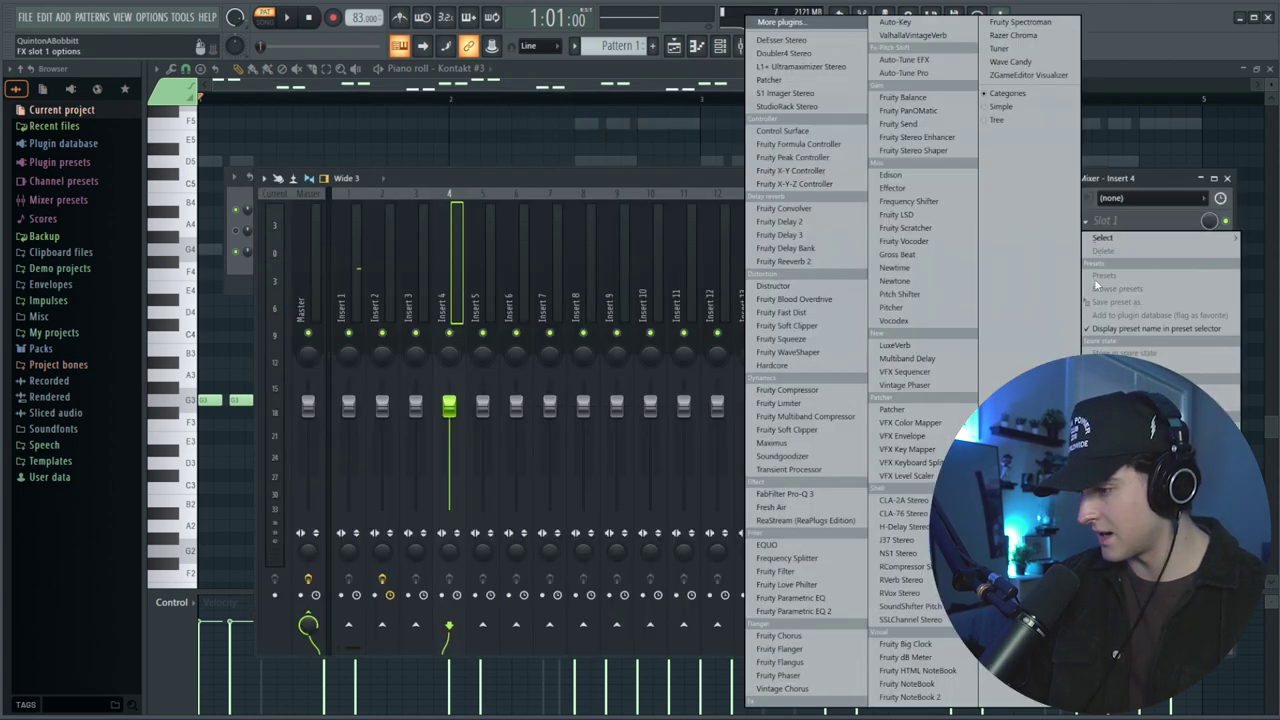
{"action": "left_click", "coordinate": [825, 617]}
{"action": "left_click_drag", "start_coordinate": [415, 300], "coordinate": [371, 327]}
{"action": "left_click_drag", "start_coordinate": [254, 289], "coordinate": [335, 284]}
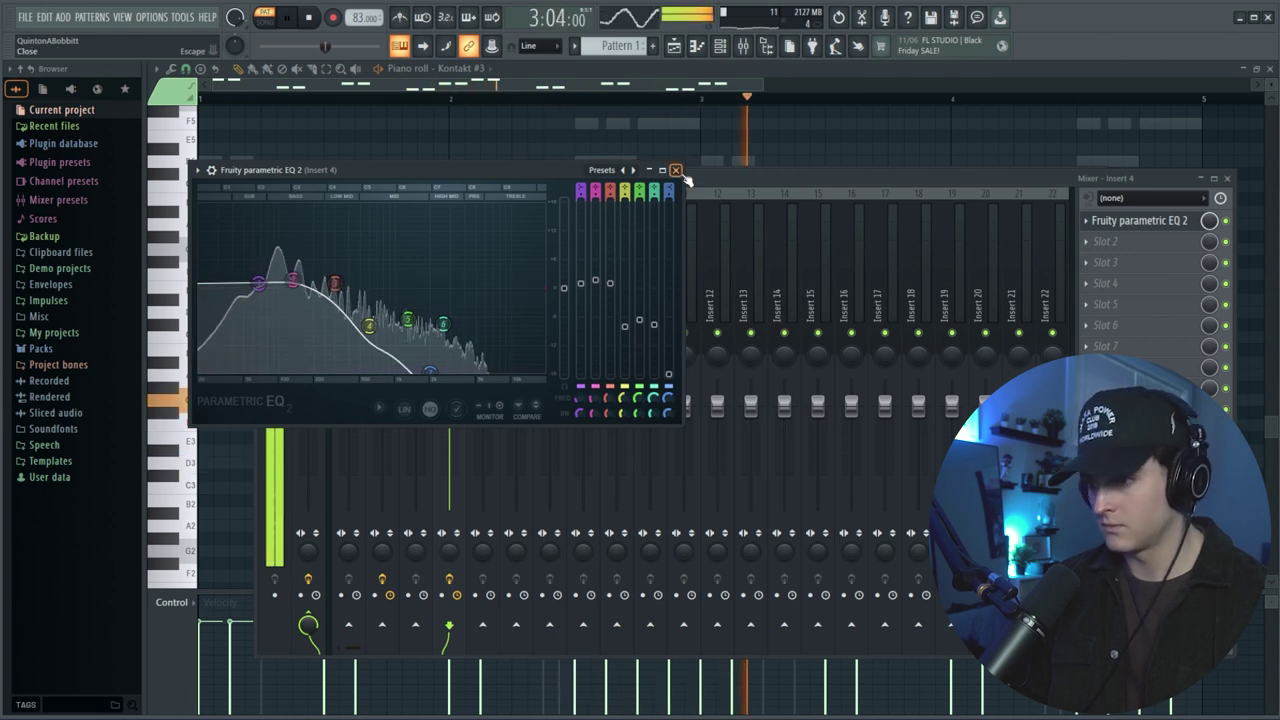
{"action": "left_click_drag", "start_coordinate": [369, 325], "coordinate": [408, 344]}
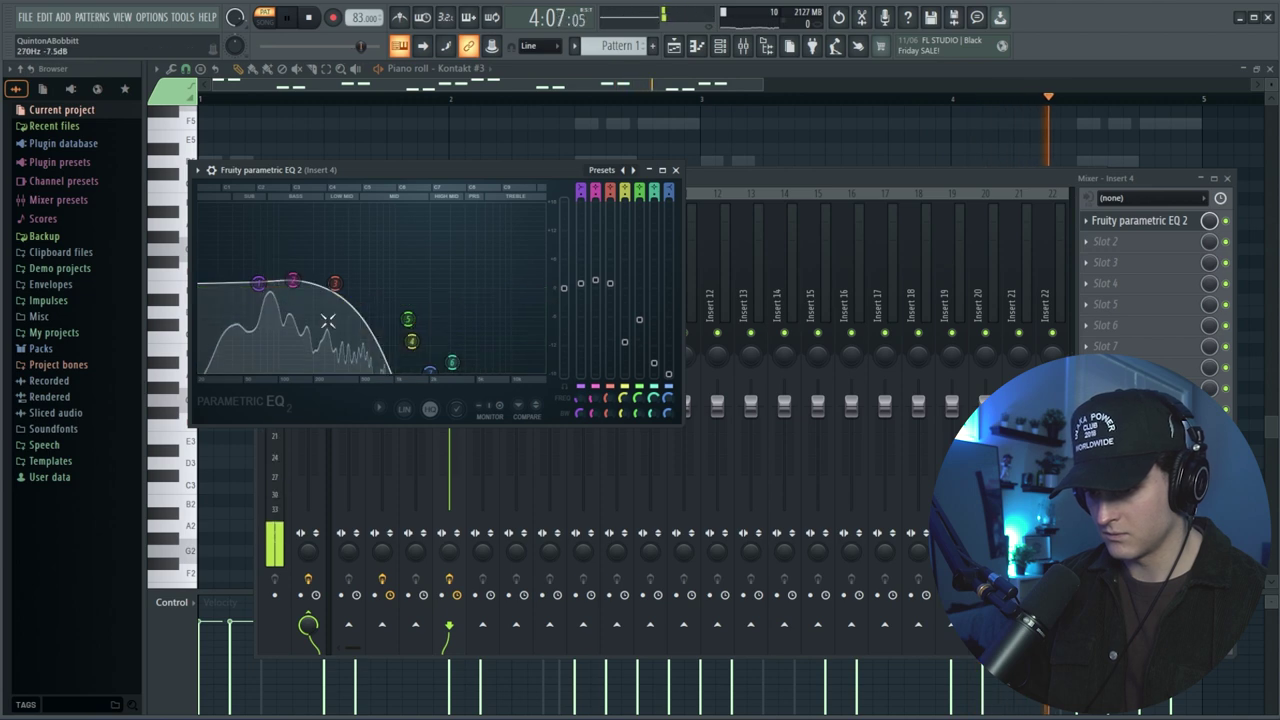
{"action": "left_click", "coordinate": [676, 170]}
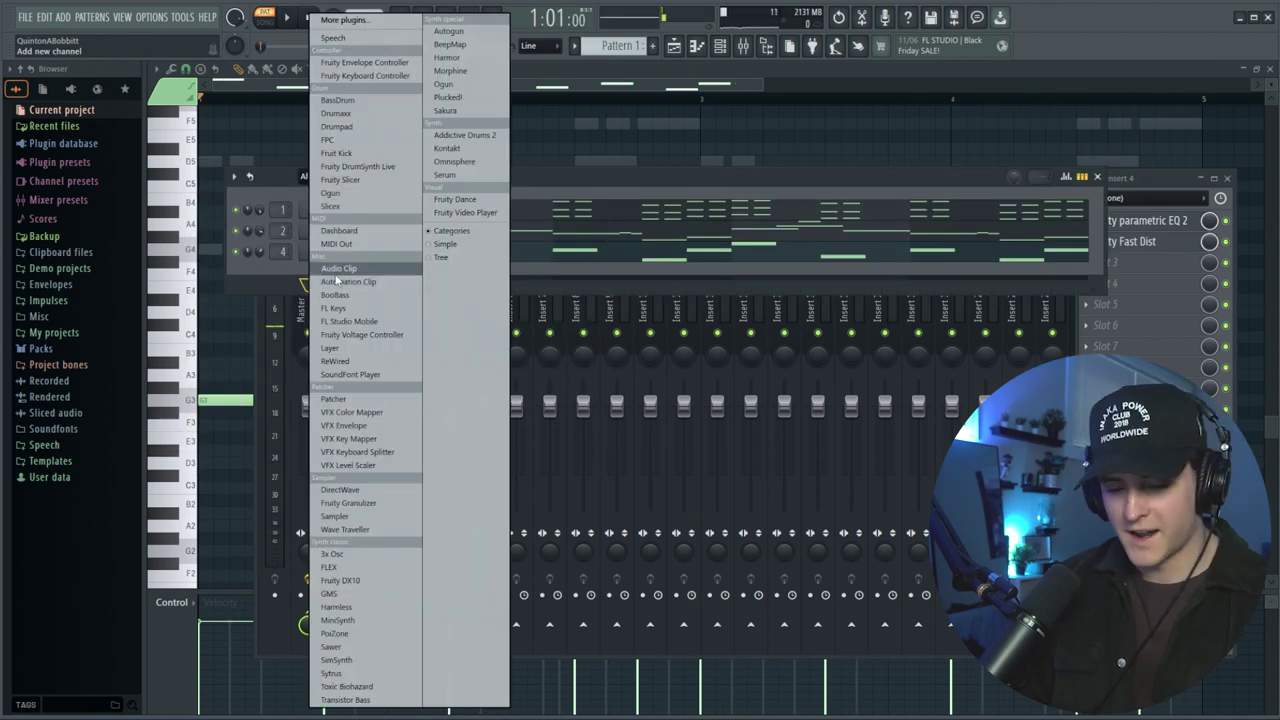
Add an Addictive Drums 2 channel, load the United Heavy kit and audition its drums
{"action": "left_click", "coordinate": [464, 133]}
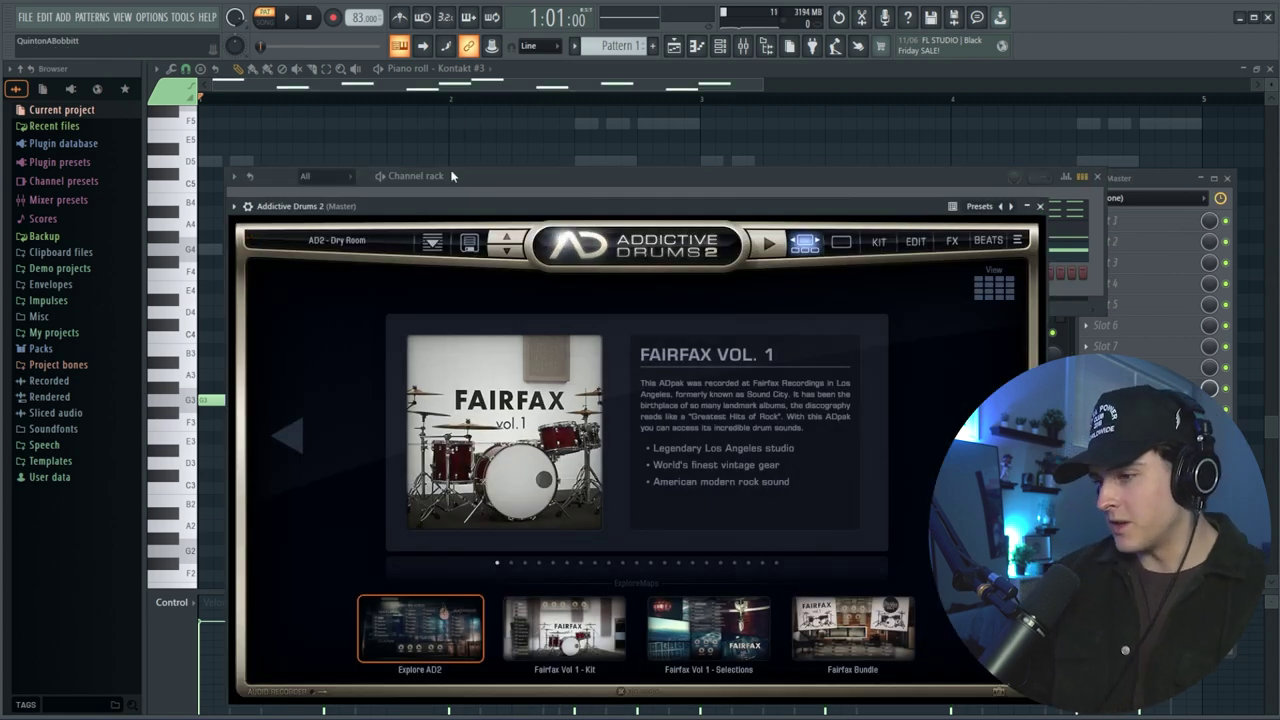
{"action": "left_click_drag", "start_coordinate": [632, 206], "coordinate": [636, 97]}
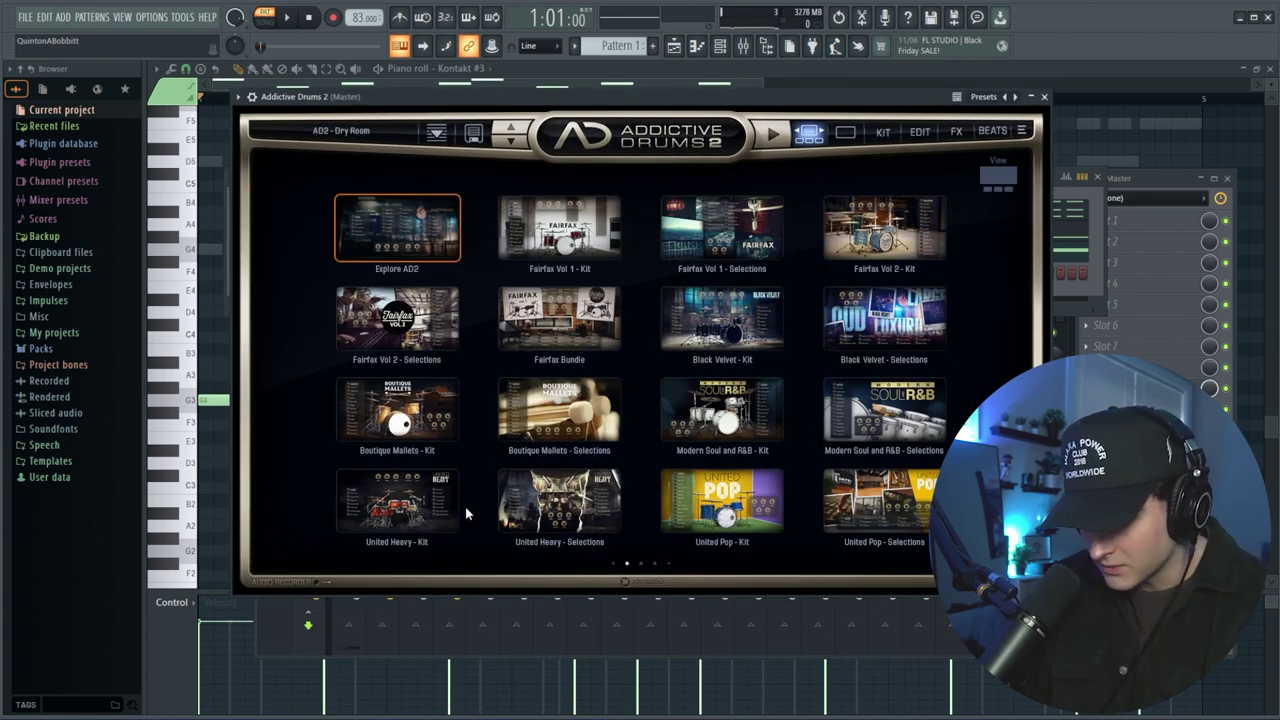
{"action": "left_click", "coordinate": [365, 505]}
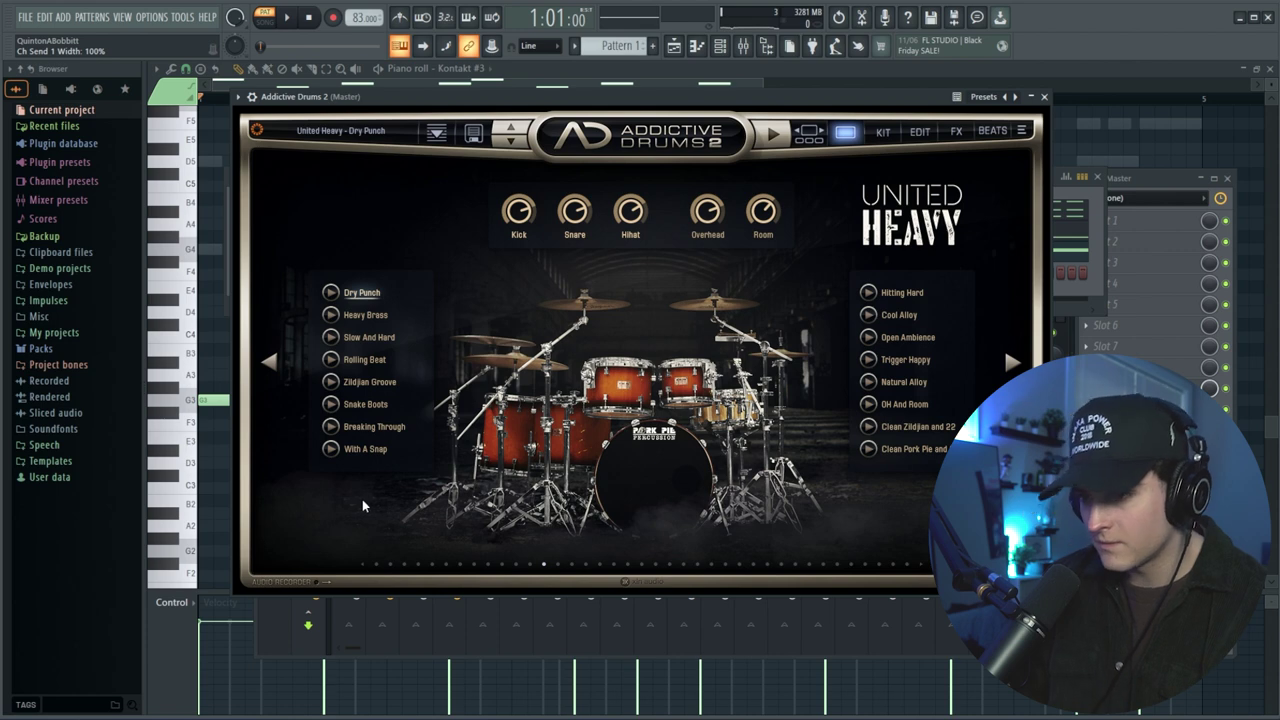
{"action": "left_click", "coordinate": [631, 474]}
{"action": "left_click", "coordinate": [631, 474]}
{"action": "left_click", "coordinate": [610, 376]}
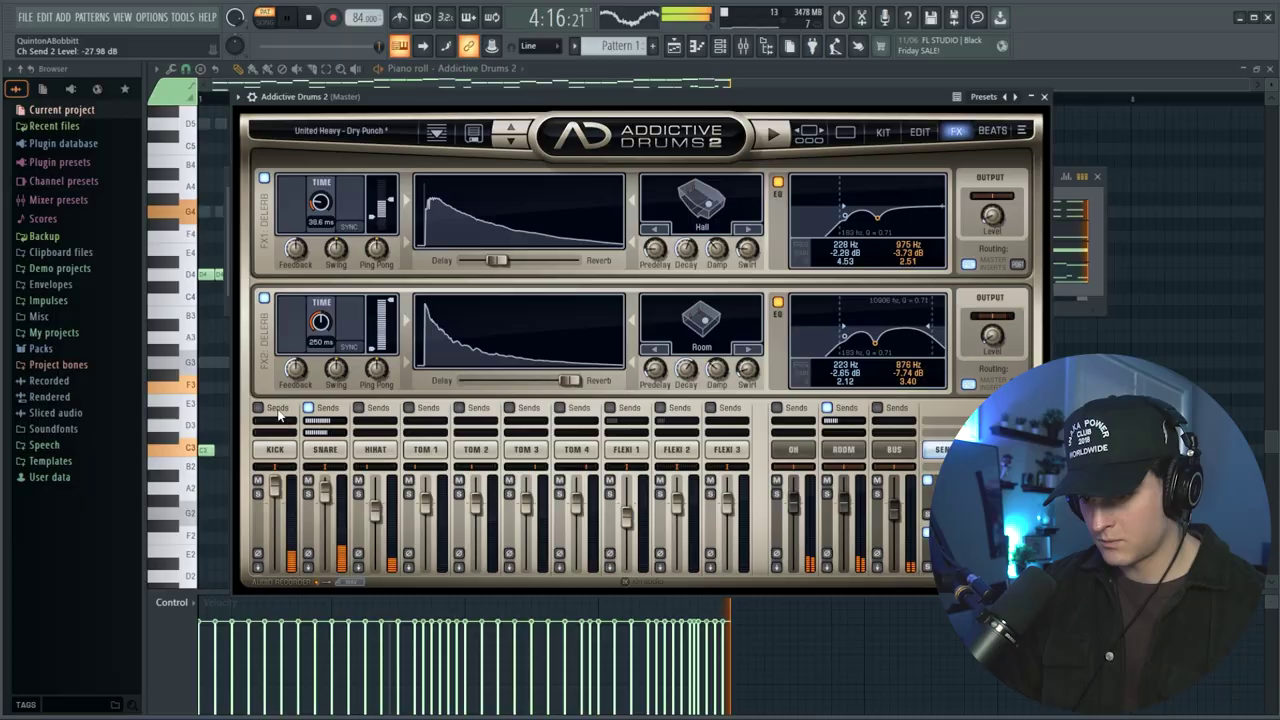
Raise the kick's output trim to about 1.1 dB in Addictive Drums 2 and close the plugin
{"action": "left_click", "coordinate": [275, 450]}
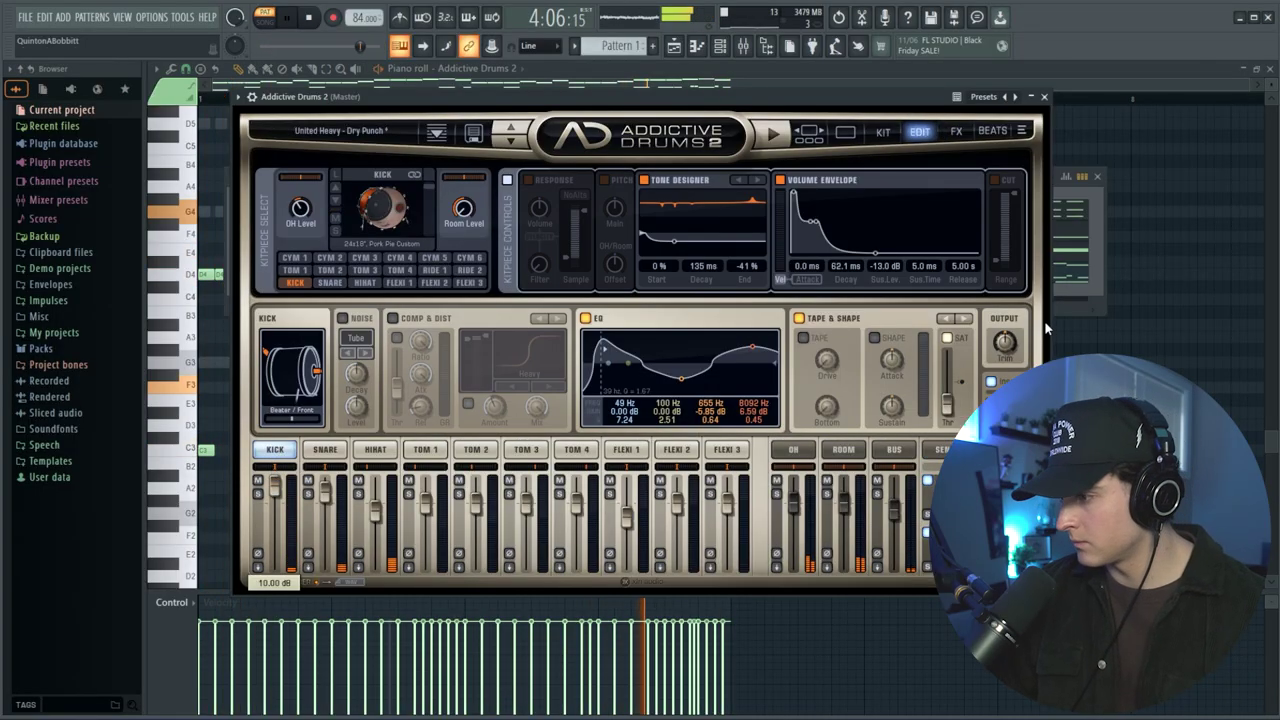
{"action": "left_click_drag", "start_coordinate": [1003, 340], "coordinate": [1000, 297]}
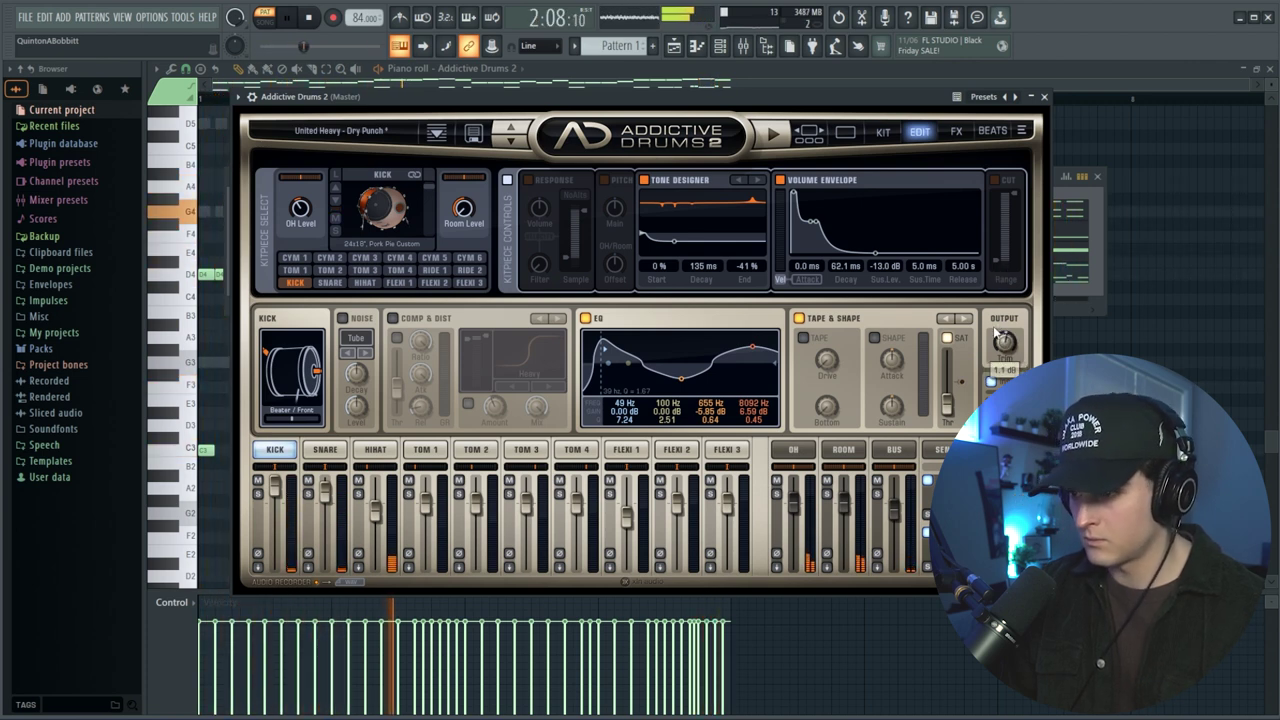
{"action": "left_click", "coordinate": [1043, 98]}
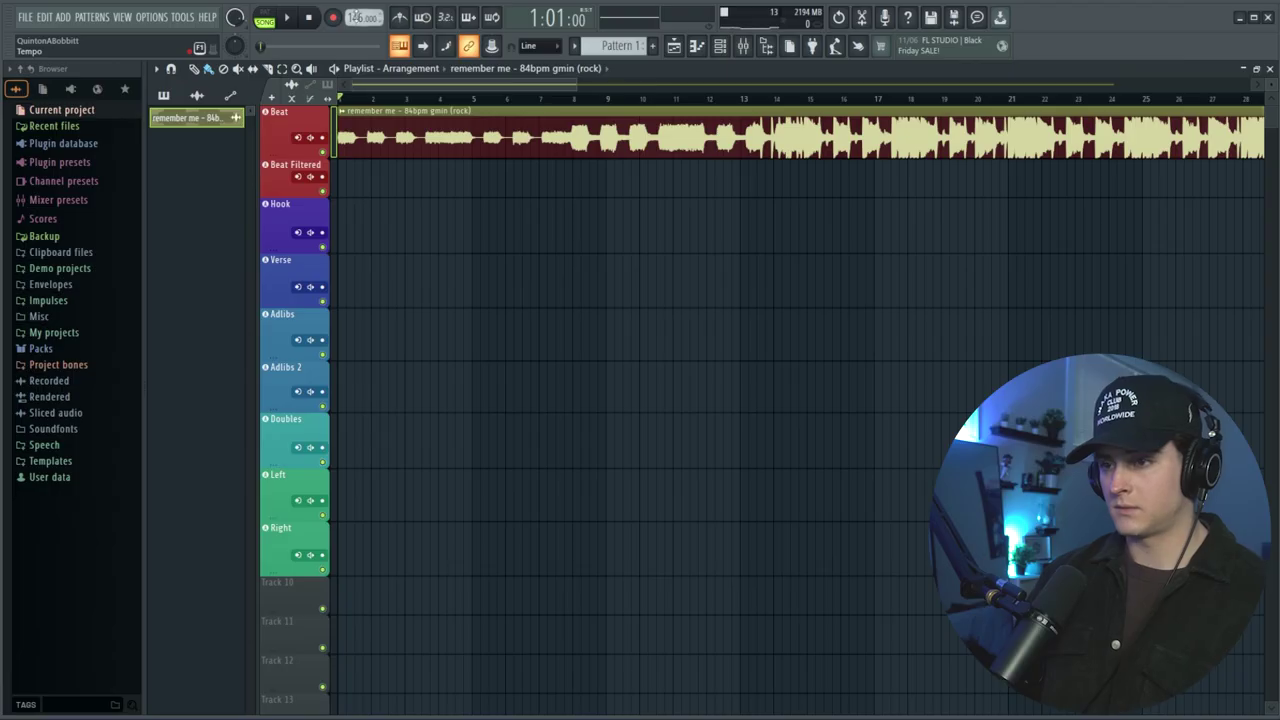
Set the vocal project's tempo to 84 BPM and check the beat clip's alignment with the bar grid
{"action": "left_click_drag", "start_coordinate": [355, 16], "coordinate": [355, 30]}
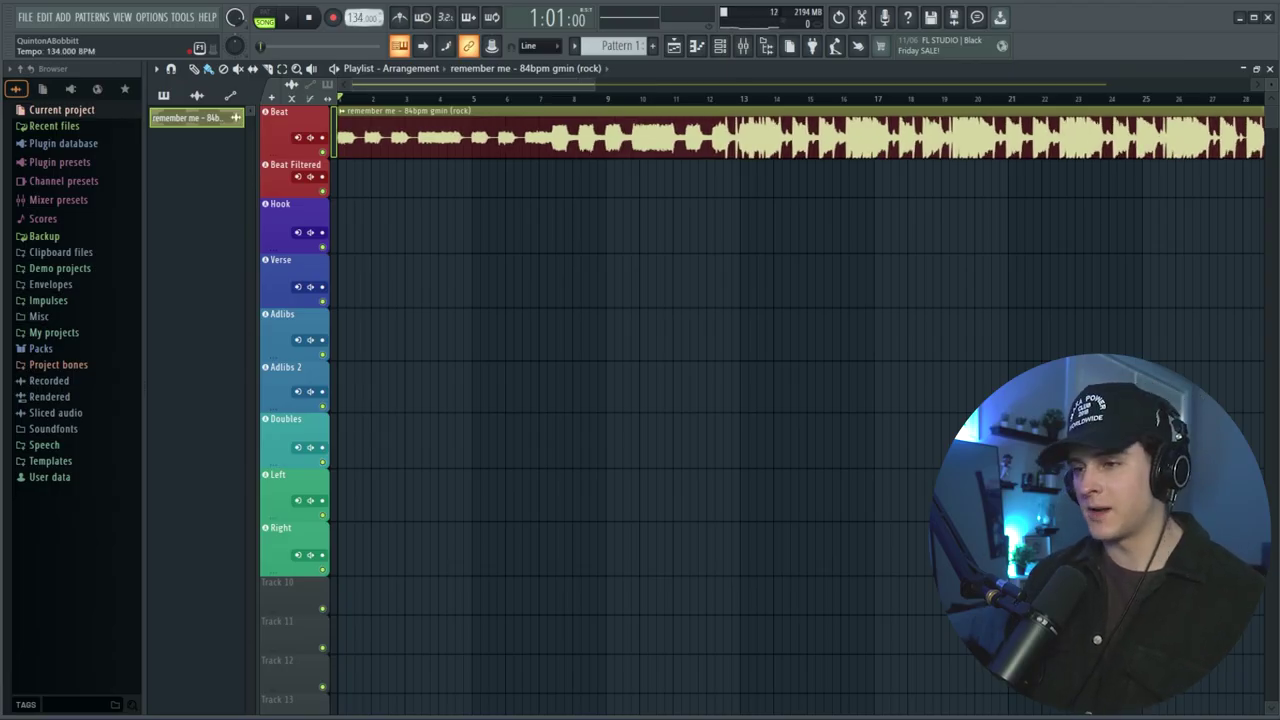
{"action": "left_click_drag", "start_coordinate": [355, 30], "coordinate": [355, 82]}
{"action": "scroll", "coordinate": [342, 170], "scroll_direction": "up", "scroll_amount": 8}
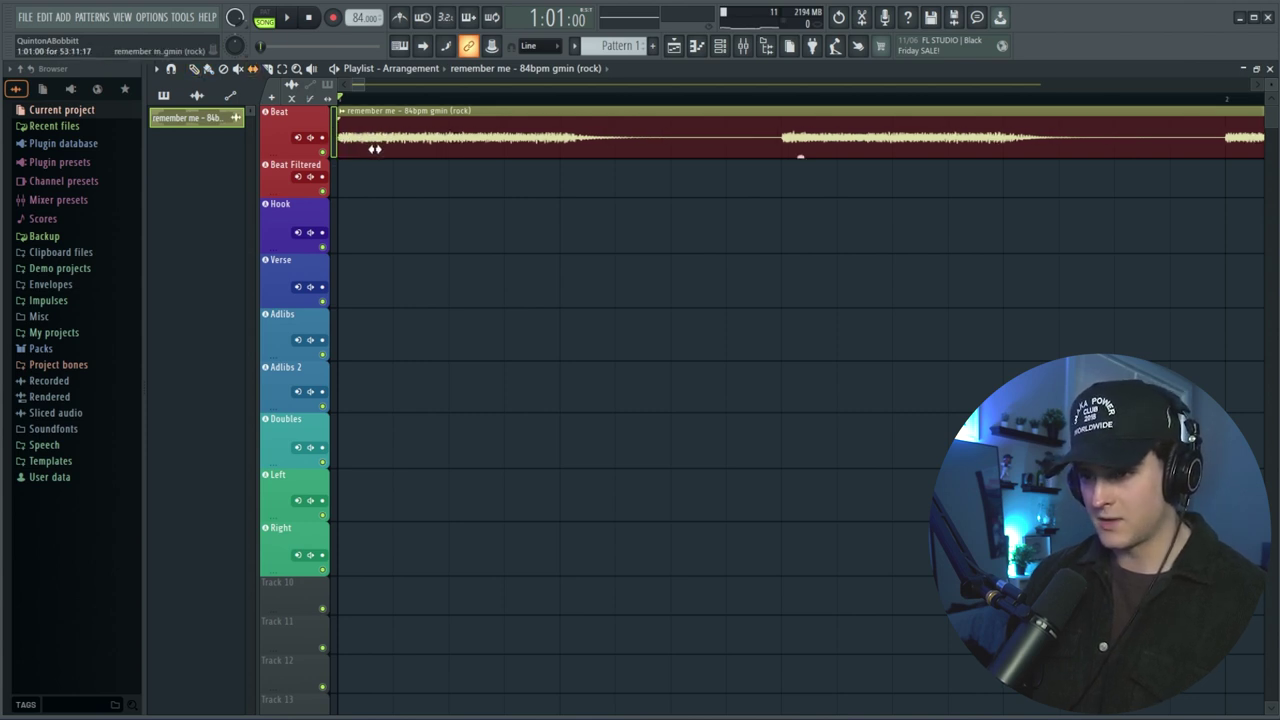
{"action": "scroll", "coordinate": [367, 105], "scroll_direction": "down", "scroll_amount": 5}
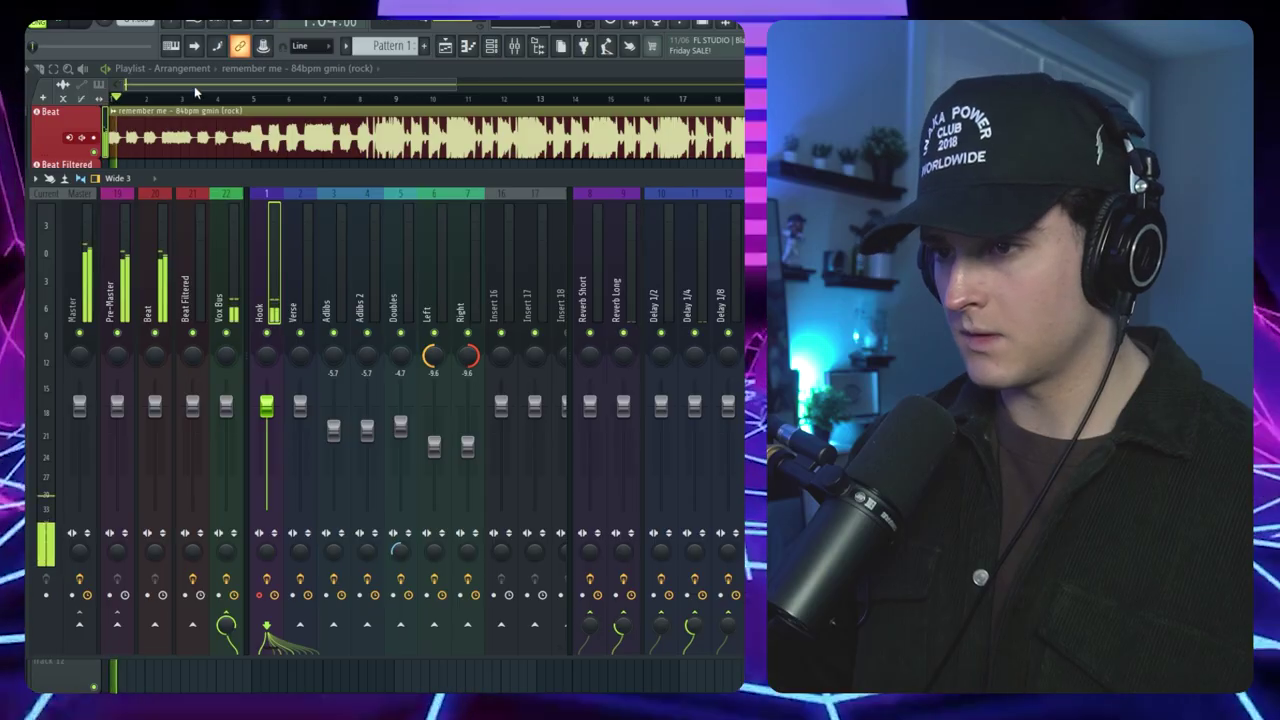
Check the Hook vocal and Delay 1/4 levels in the mixer while the beat plays
{"action": "key", "text": "F9"}
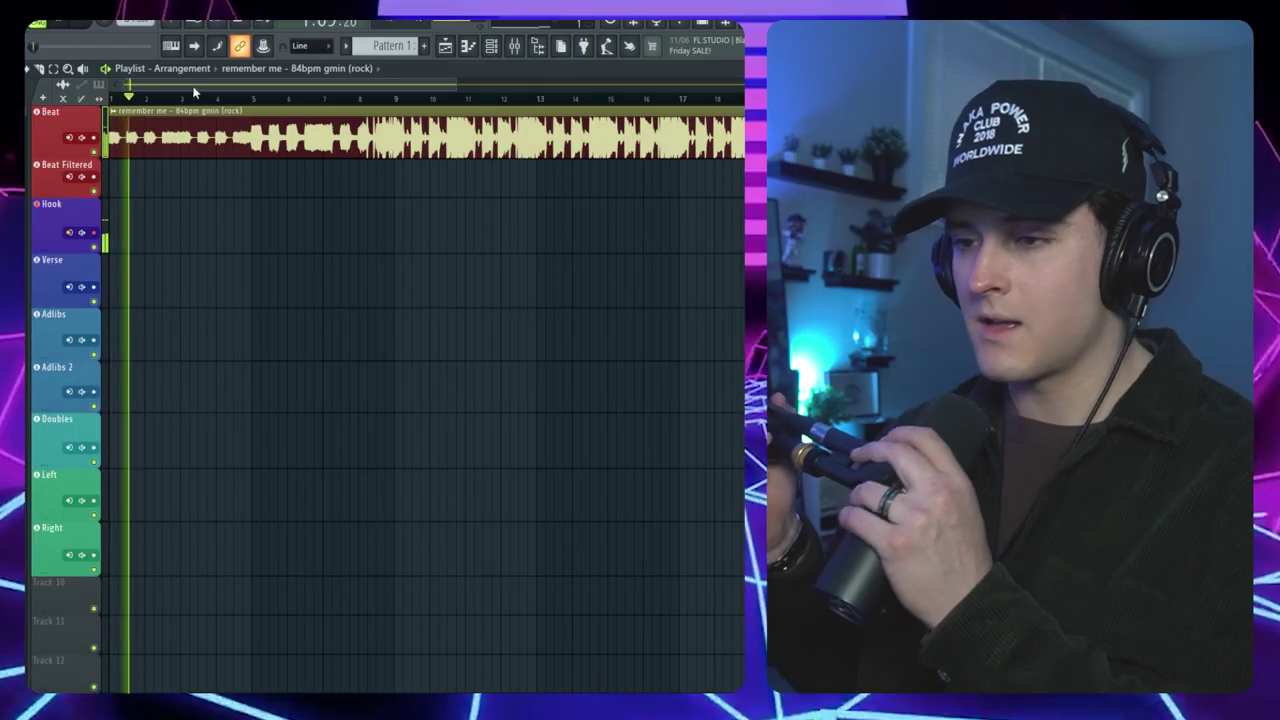
{"action": "key", "text": "space"}
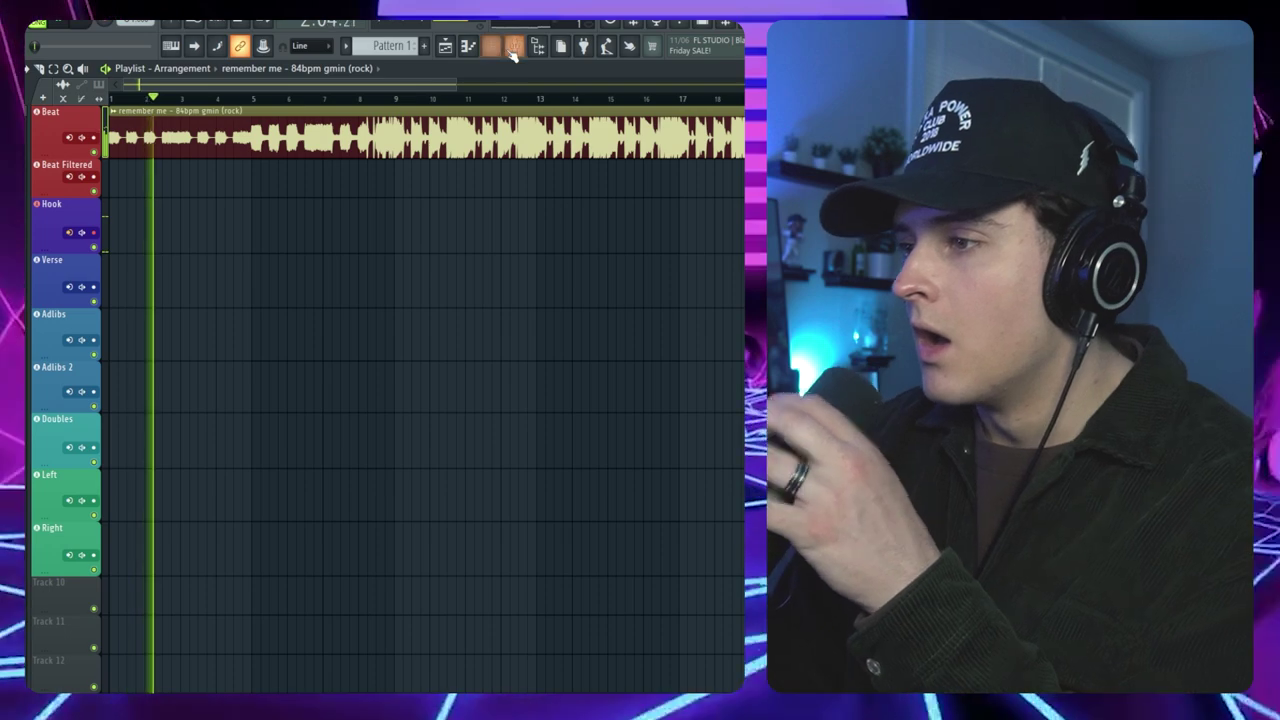
{"action": "key", "text": "F9"}
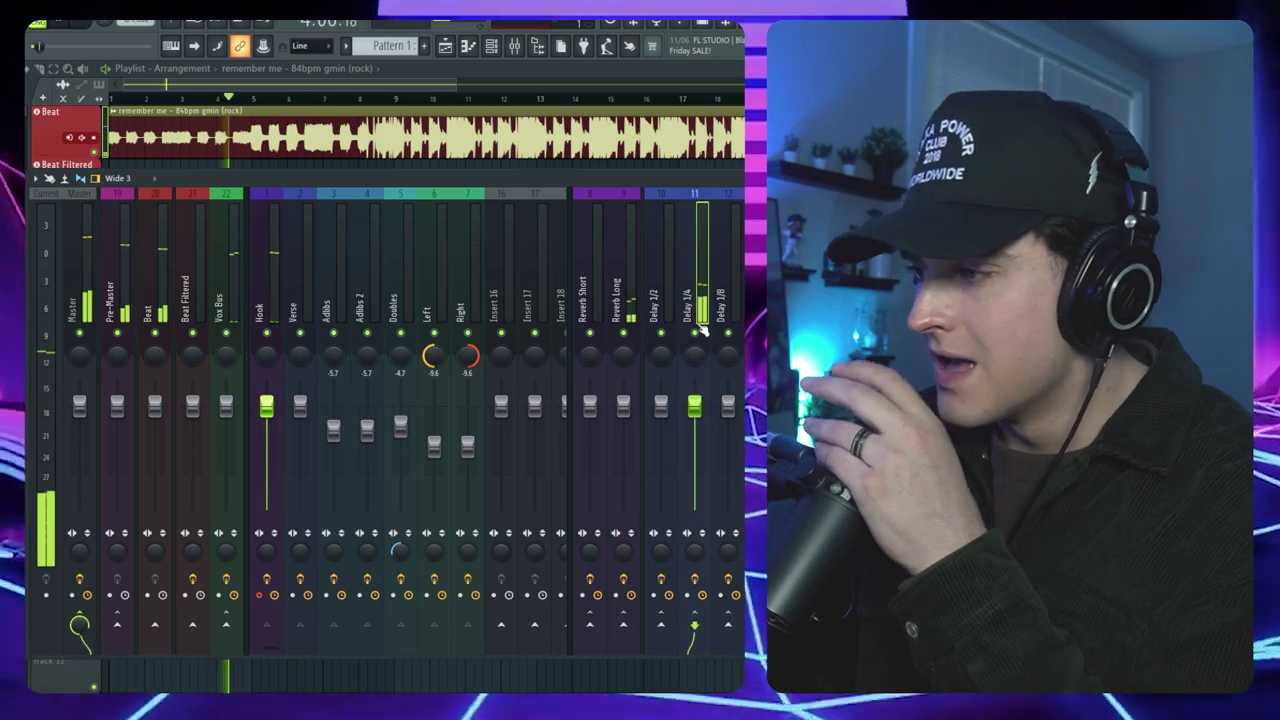
{"action": "key", "text": "F9"}
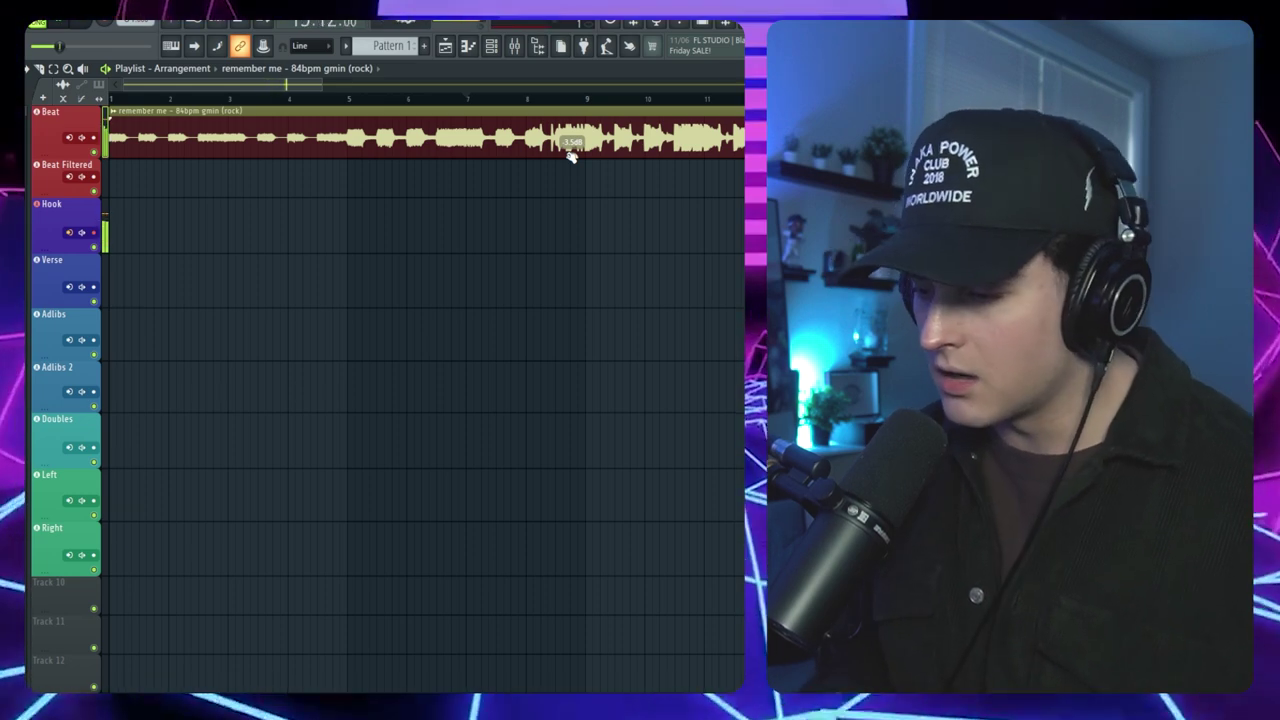
{"action": "left_click", "coordinate": [587, 164]}
{"action": "key", "text": "Escape"}
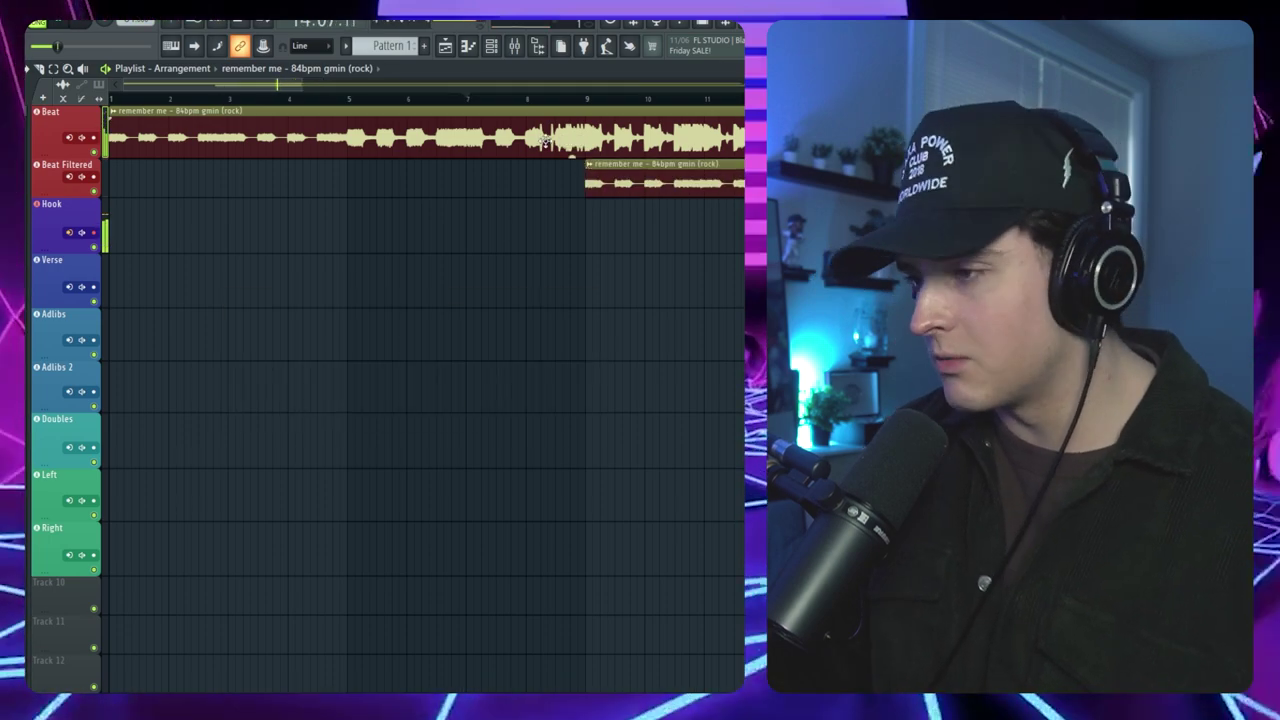
{"action": "key", "text": "ctrl+z"}
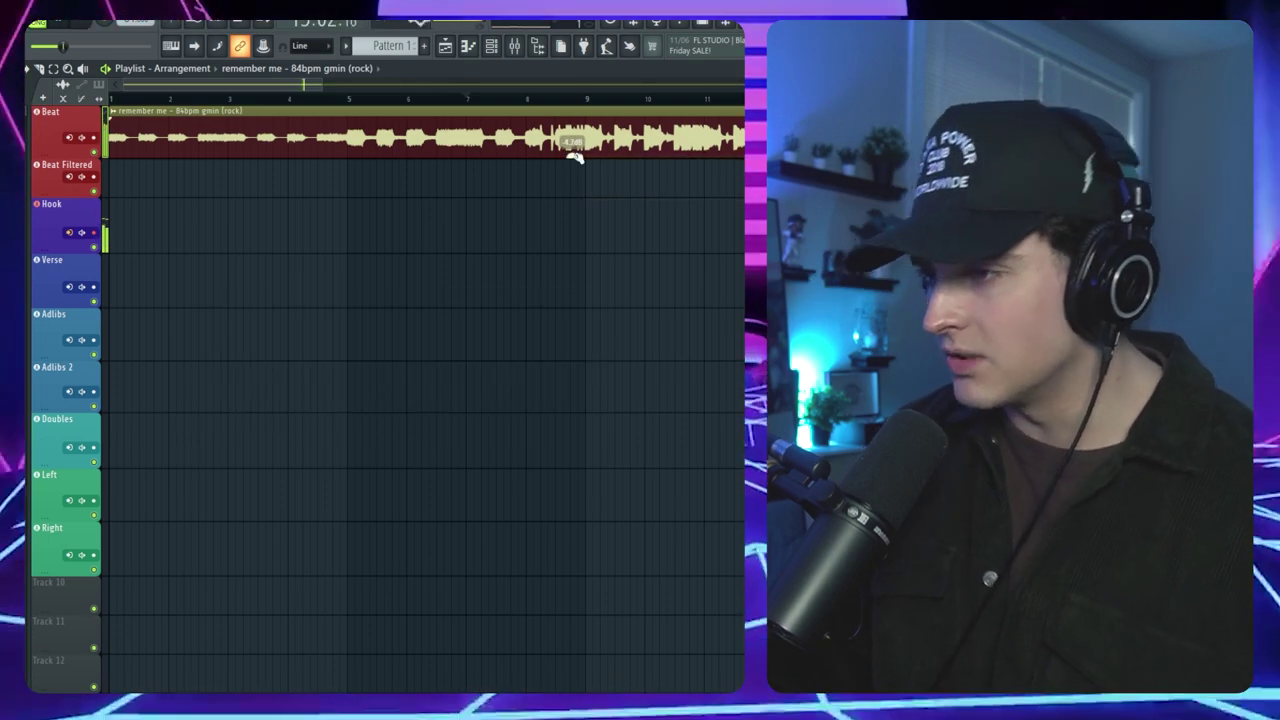
Compare the Hook and Vox Bus levels with the lowered beat in the mixer during playback
{"action": "left_click", "coordinate": [514, 46]}
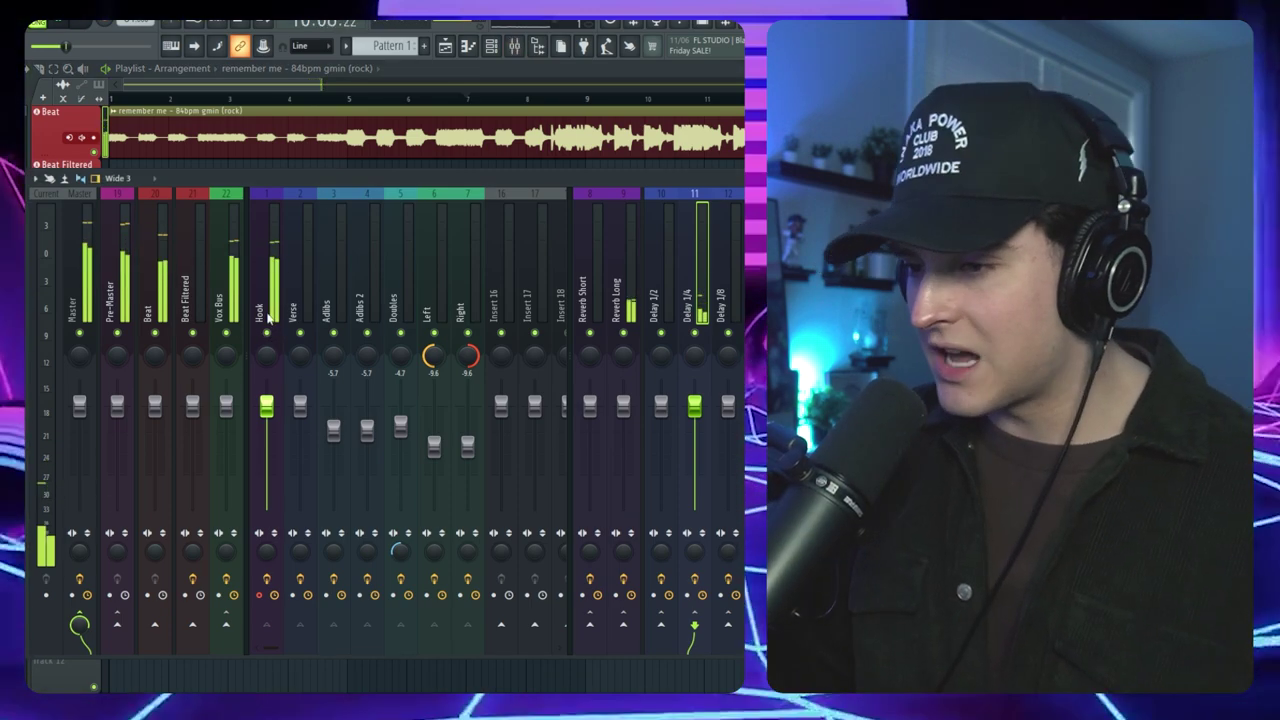
{"action": "key", "text": "F9"}
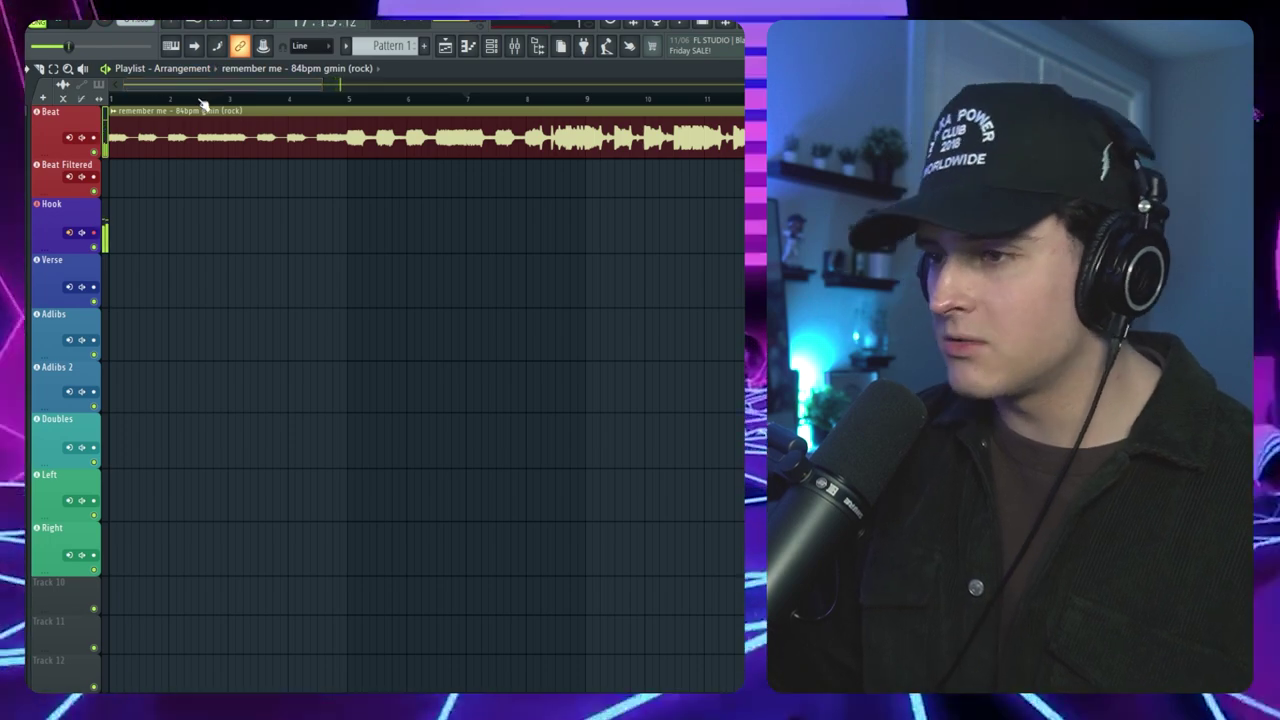
{"action": "scroll", "coordinate": [218, 98], "scroll_direction": "down", "scroll_amount": 2}
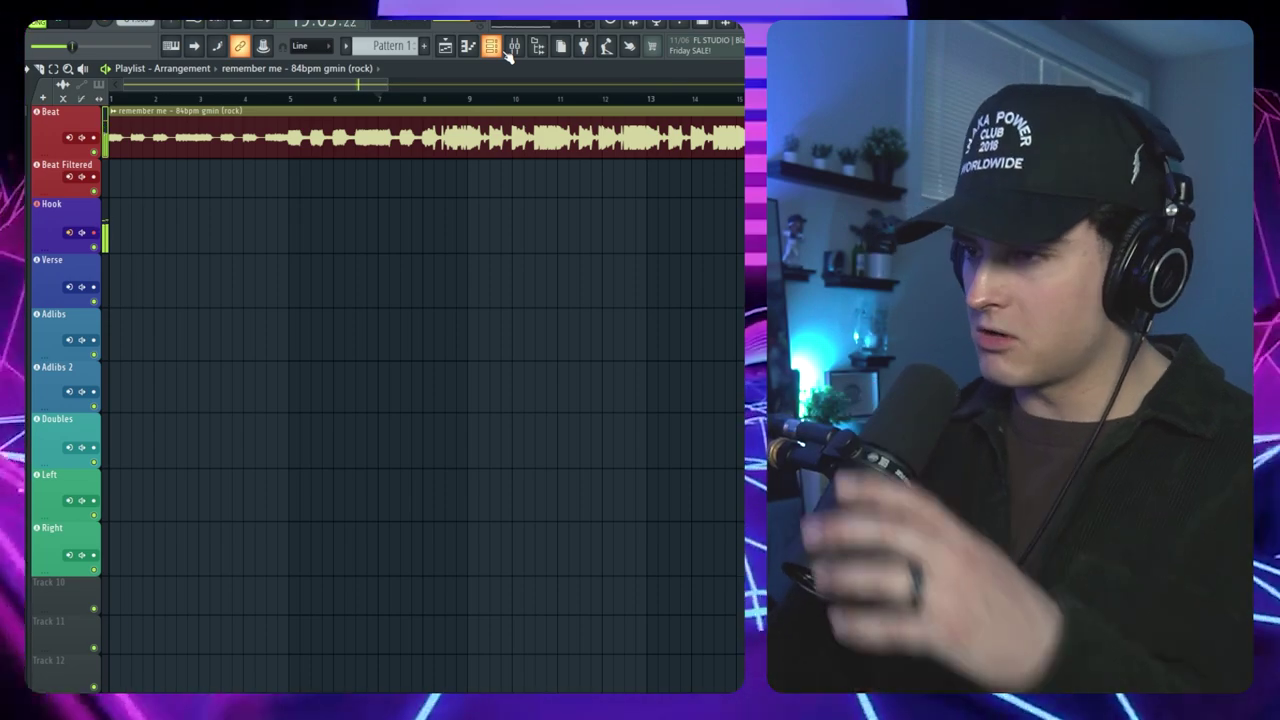
{"action": "left_click", "coordinate": [513, 47]}
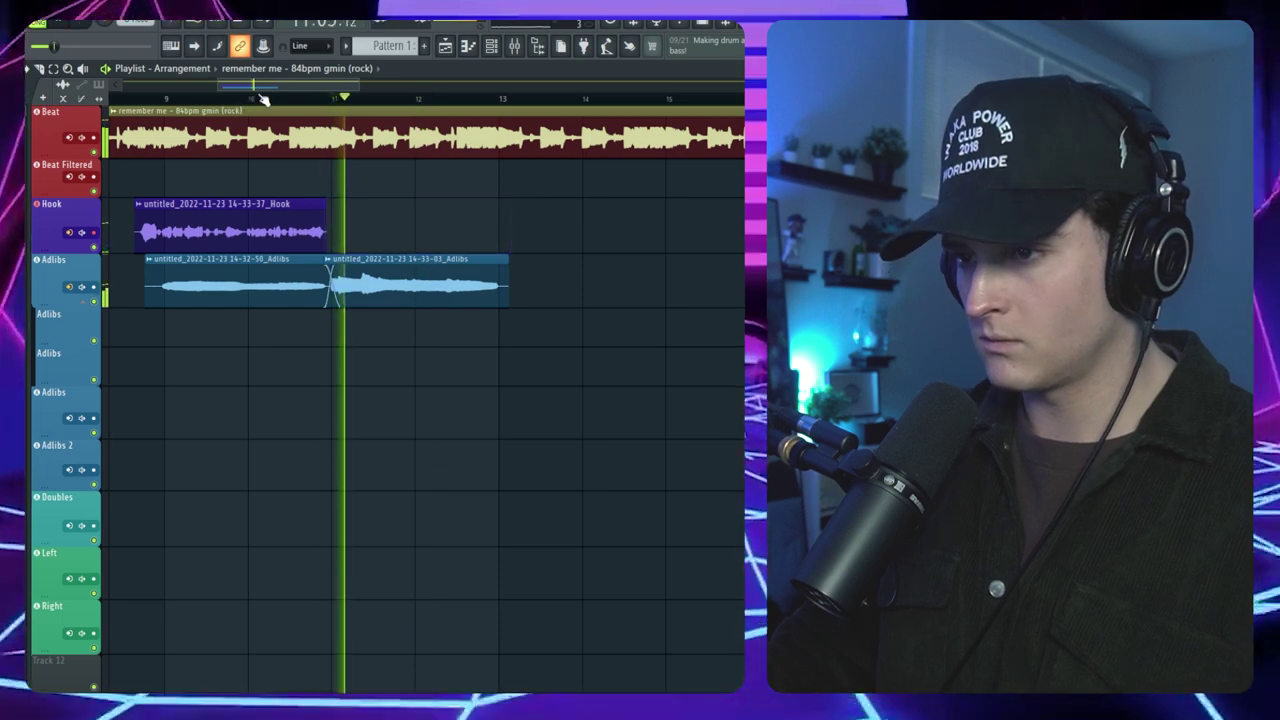
Move the playhead to bar 10 and record another take on the Hook track
{"action": "left_click", "coordinate": [259, 99]}
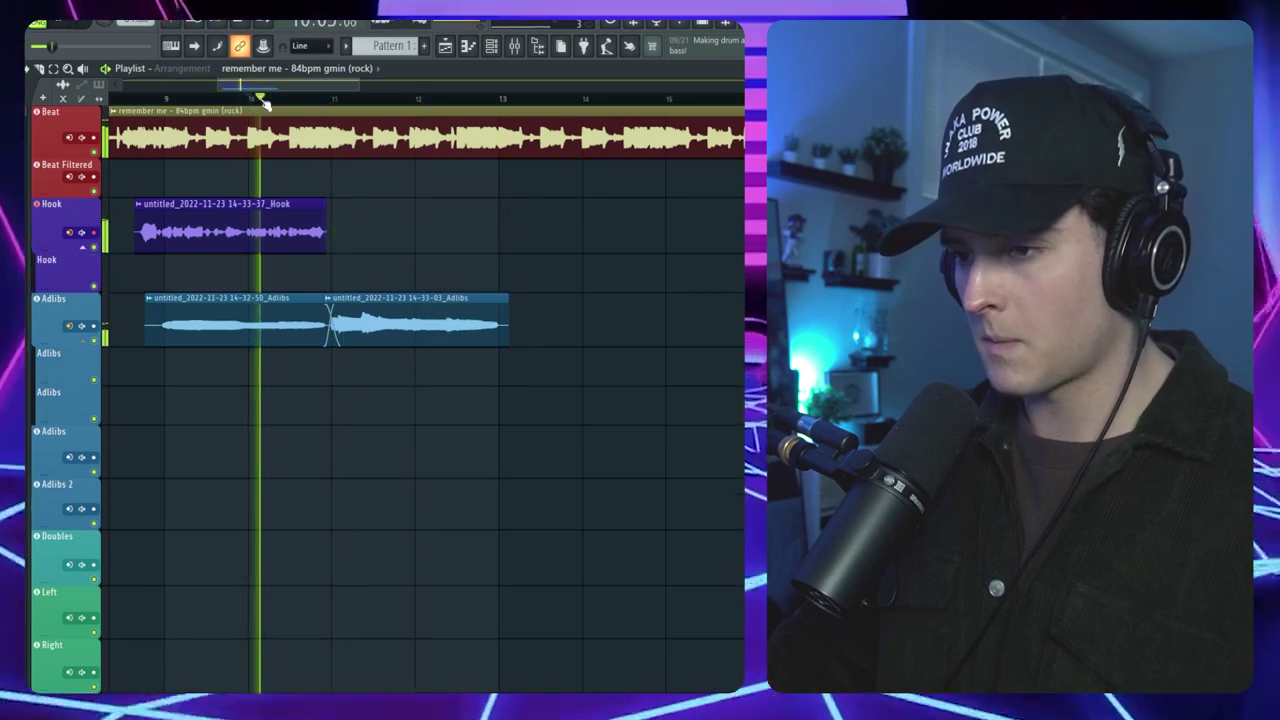
{"action": "scroll", "coordinate": [264, 103], "scroll_direction": "up", "scroll_amount": 2}
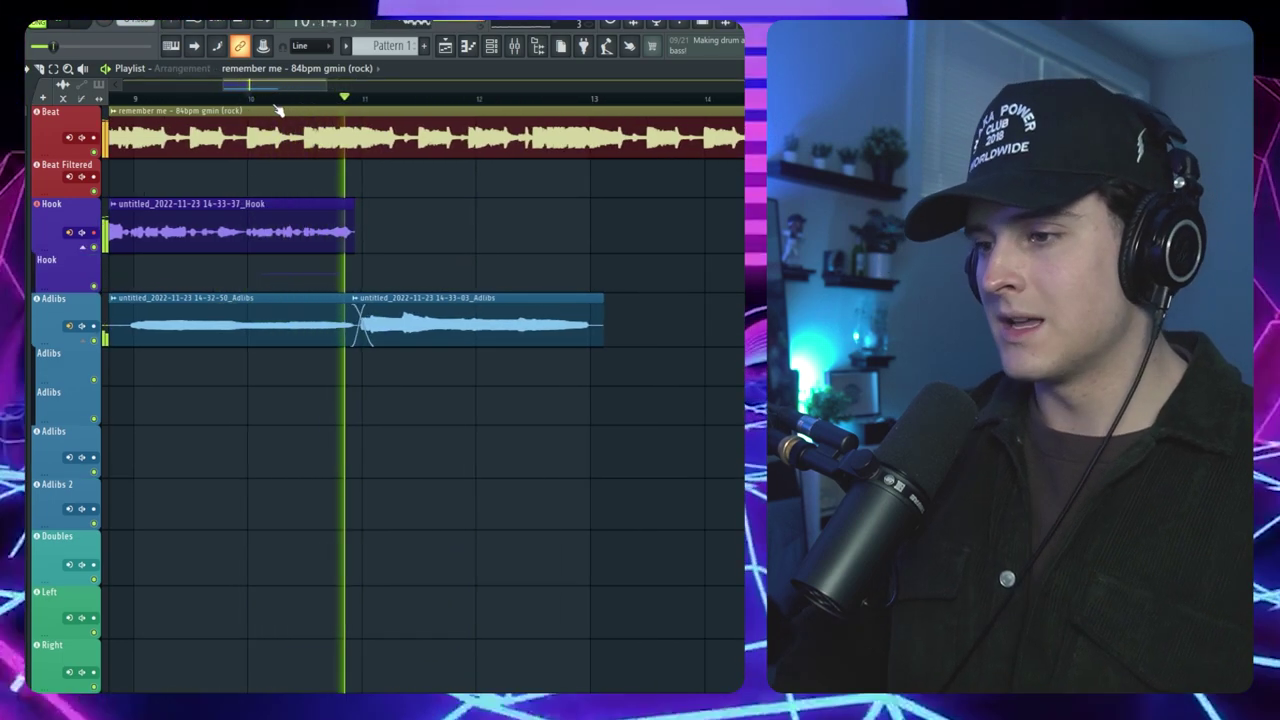